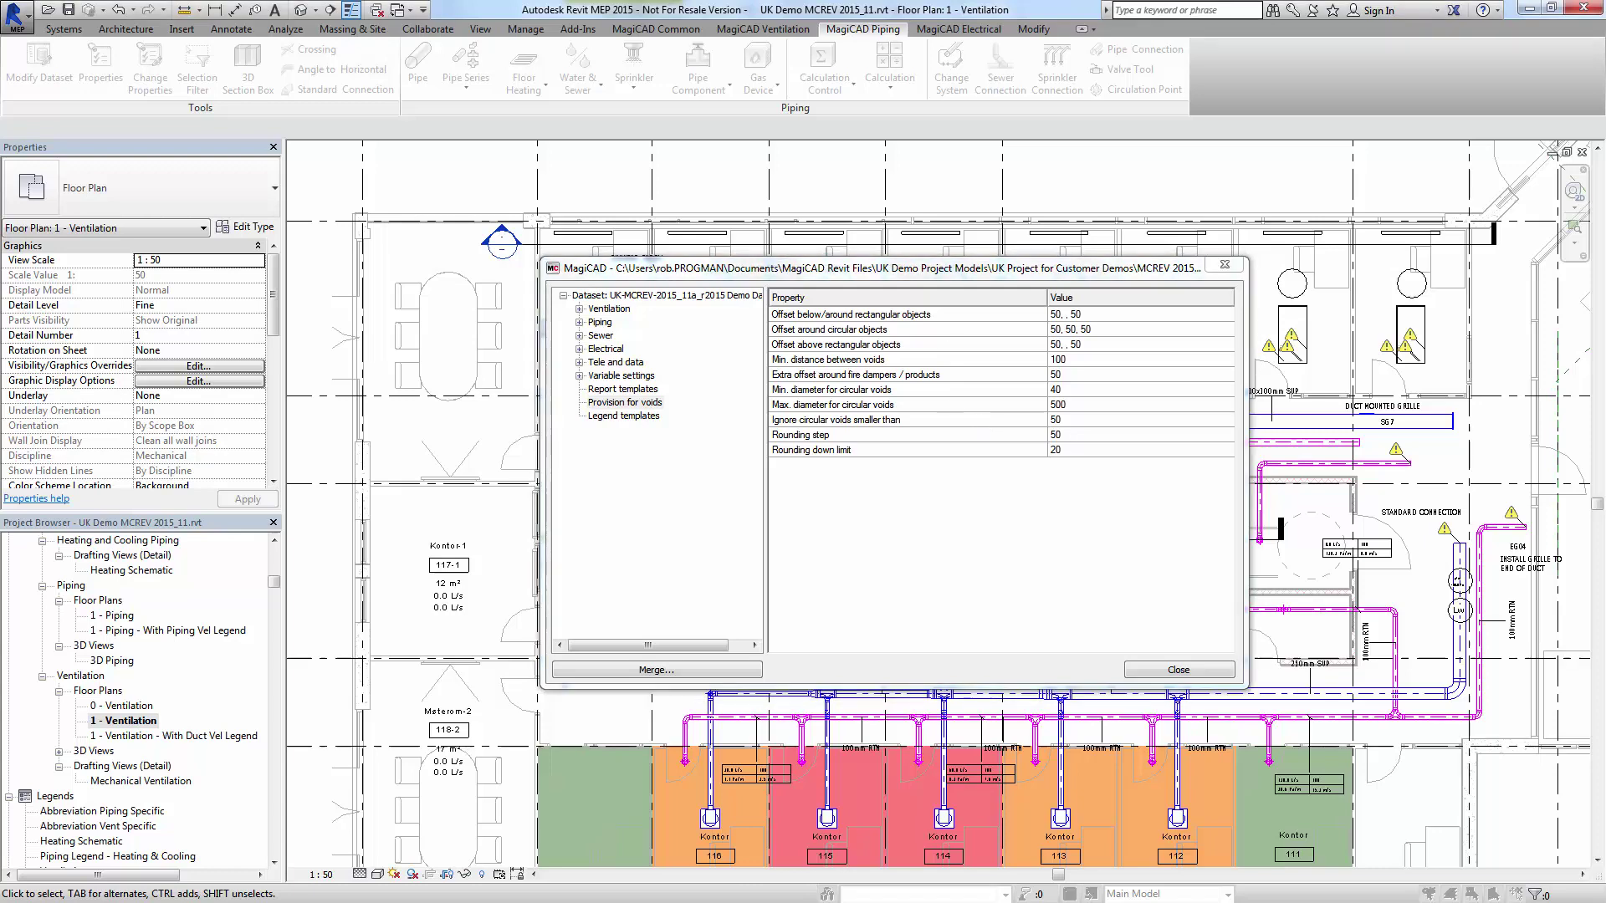
# - Open the Provision for Voids options to review them
pyautogui.doubleClick(822, 351)
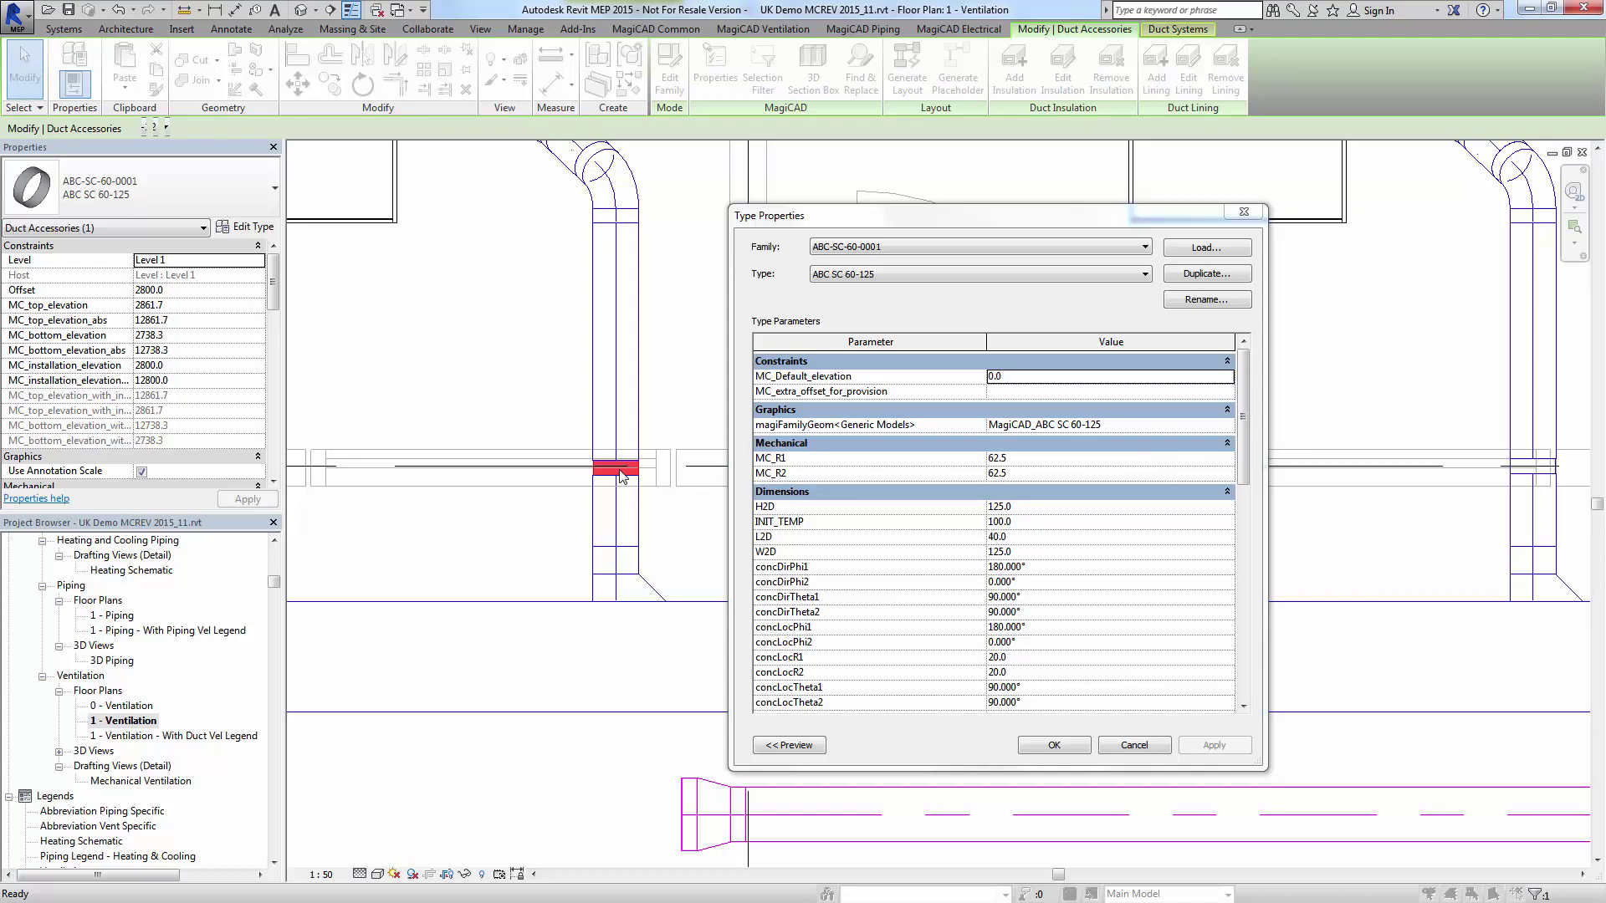
# - Give the ABC SC 60-125 type an MC_extra_offset_for_provision of 75 and apply it
pyautogui.click(614, 473)
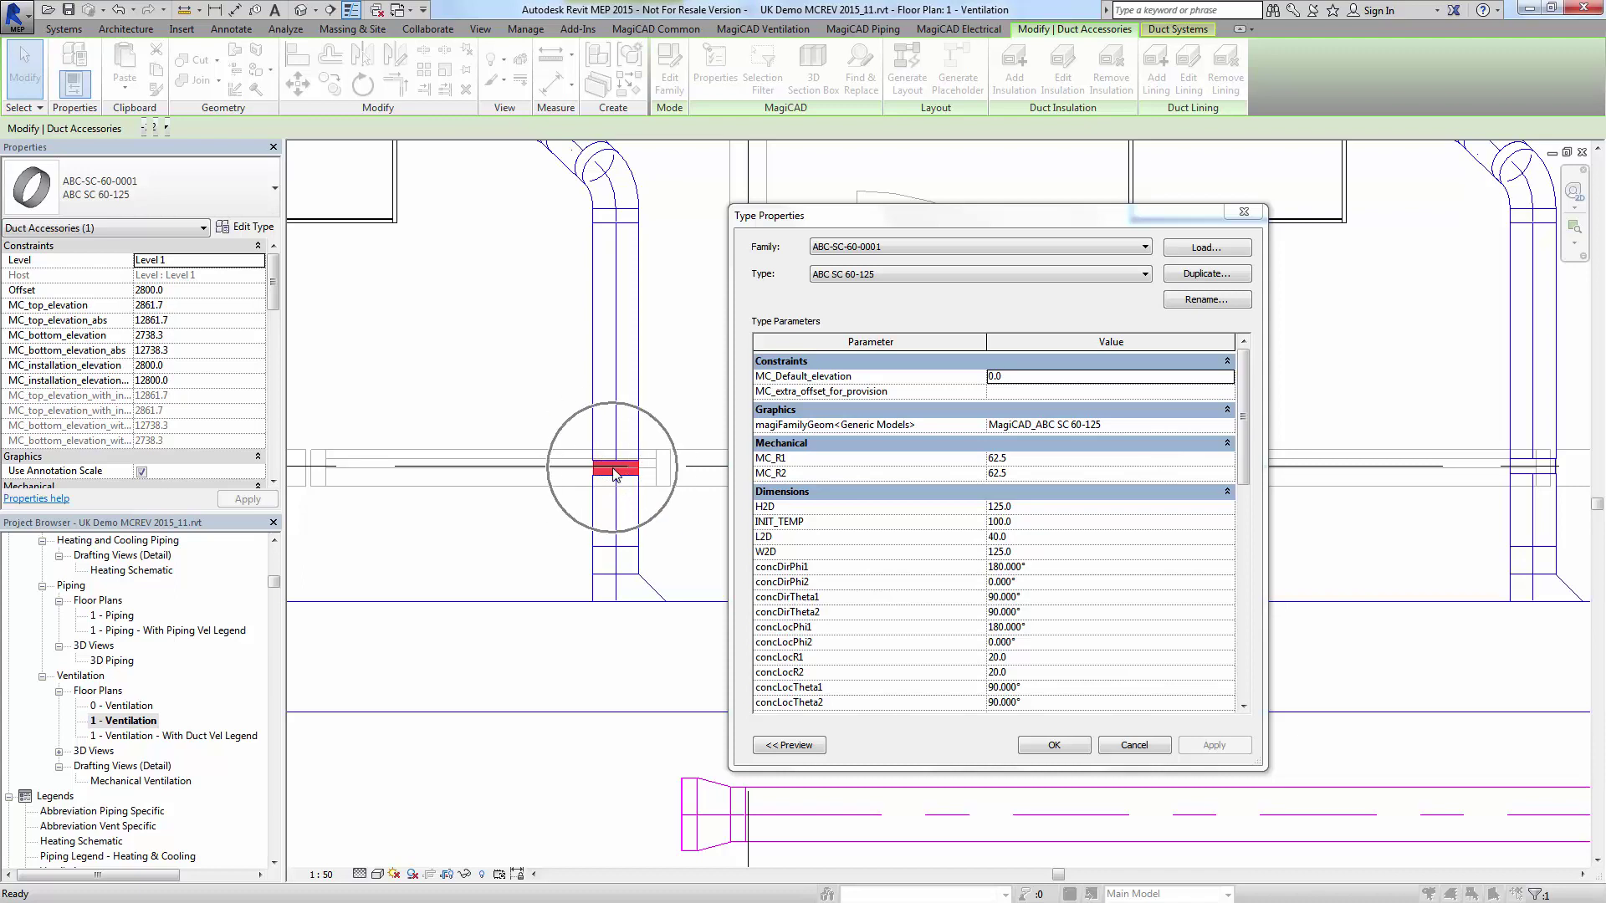
pyautogui.click(912, 395)
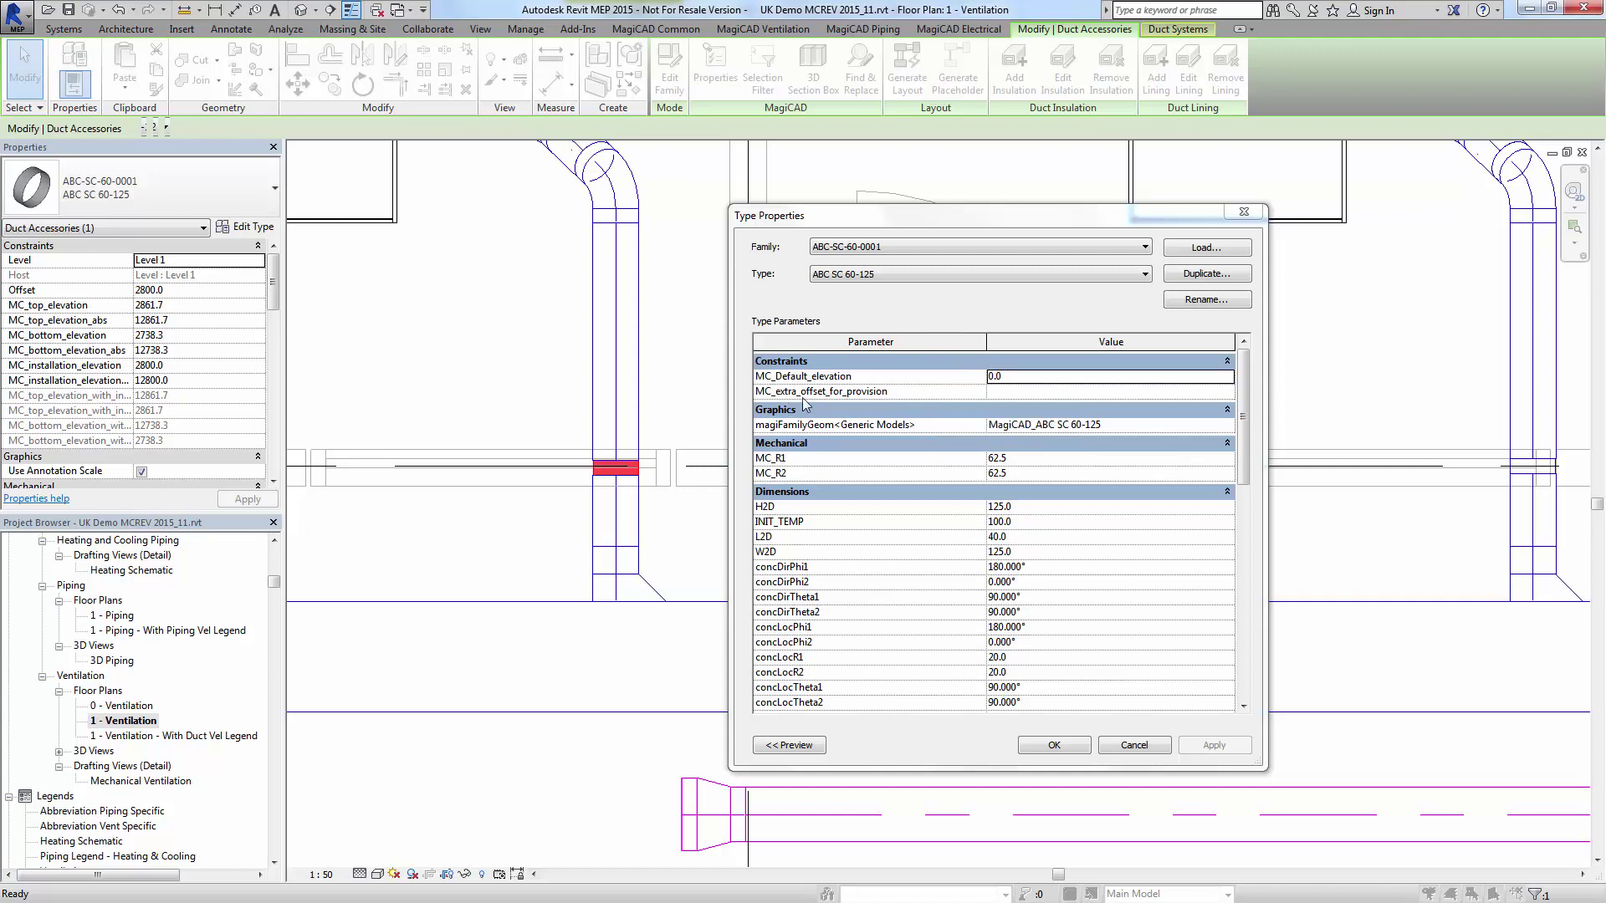
pyautogui.click(1007, 393)
pyautogui.write('50')
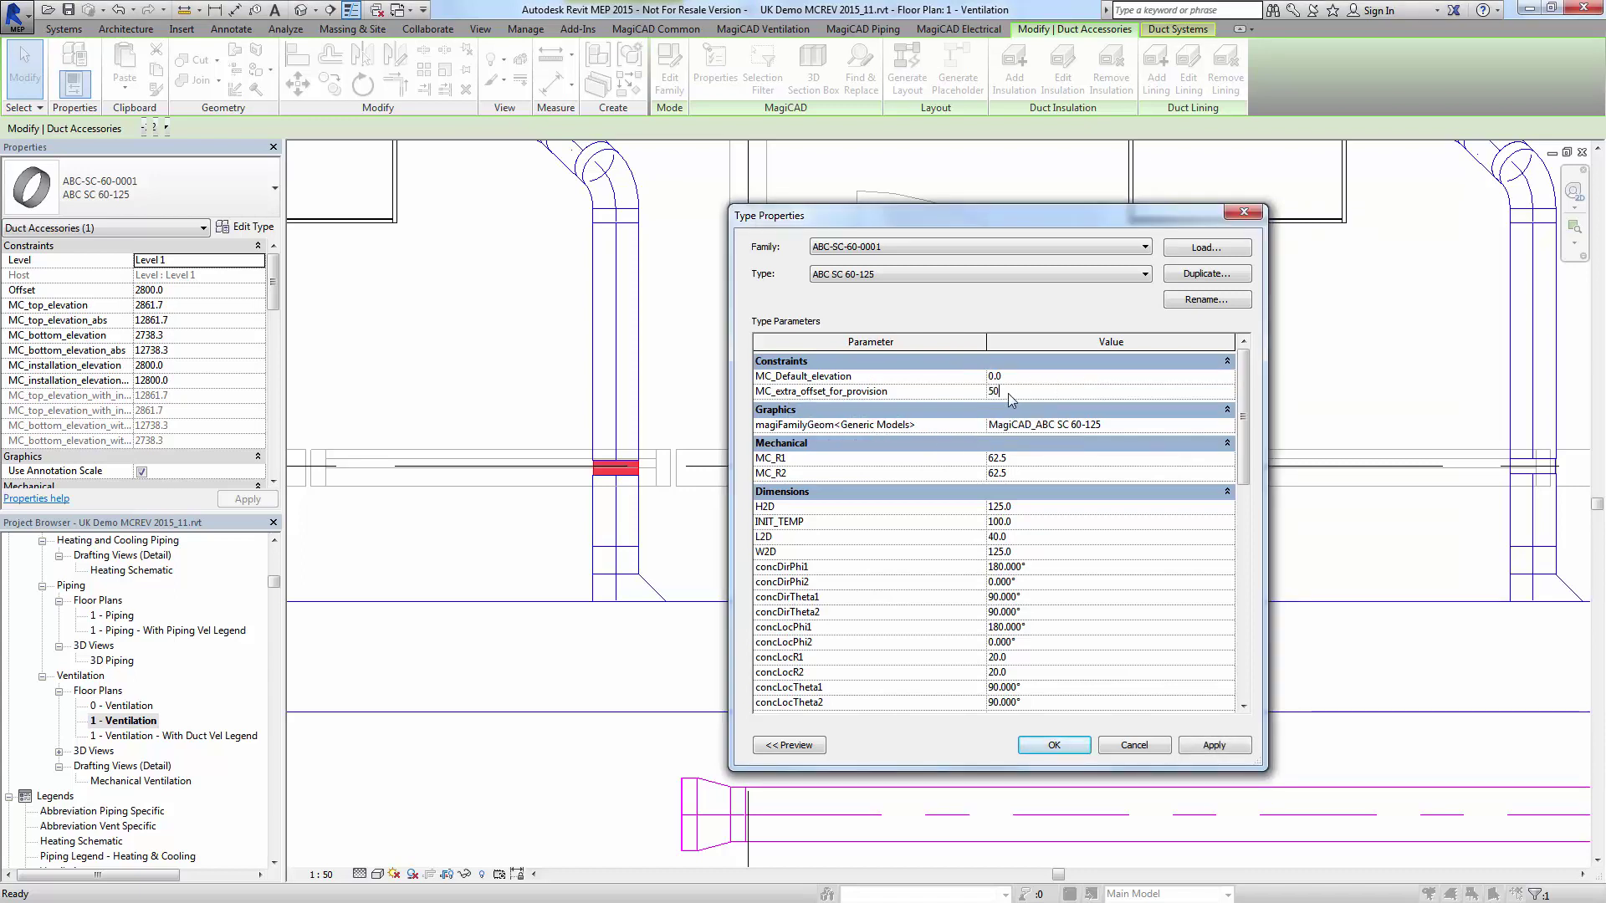
pyautogui.press('BackSpace')
pyautogui.write('75')
pyautogui.click(1053, 745)
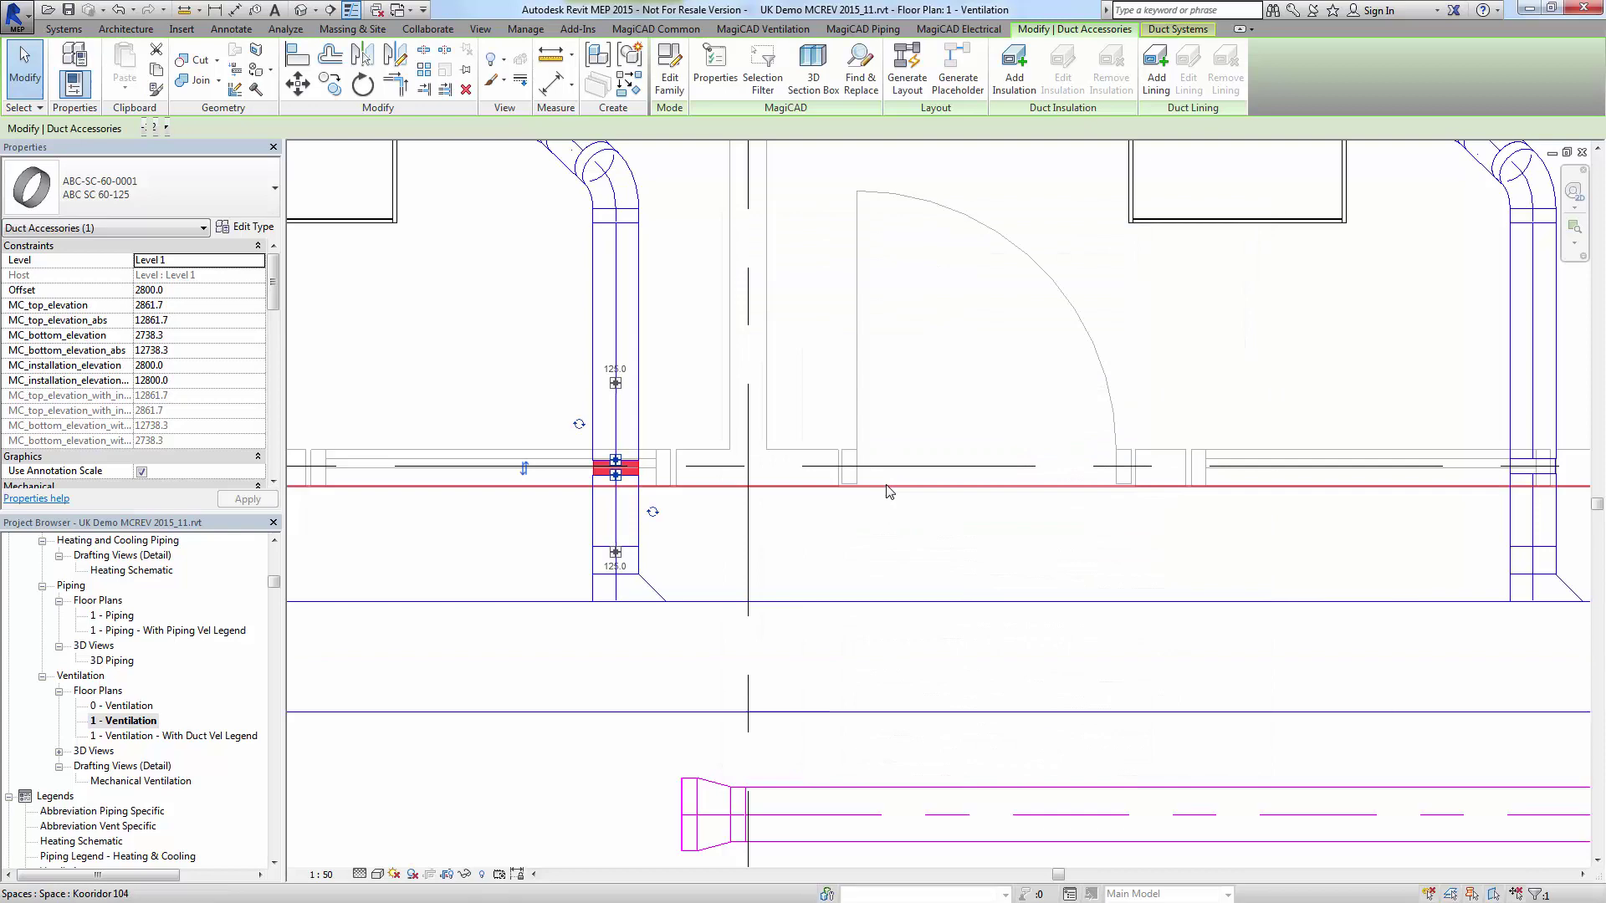
# - Deselect the duct accessory and pan the 1 - Ventilation plan to show more rooms
pyautogui.press('Escape')
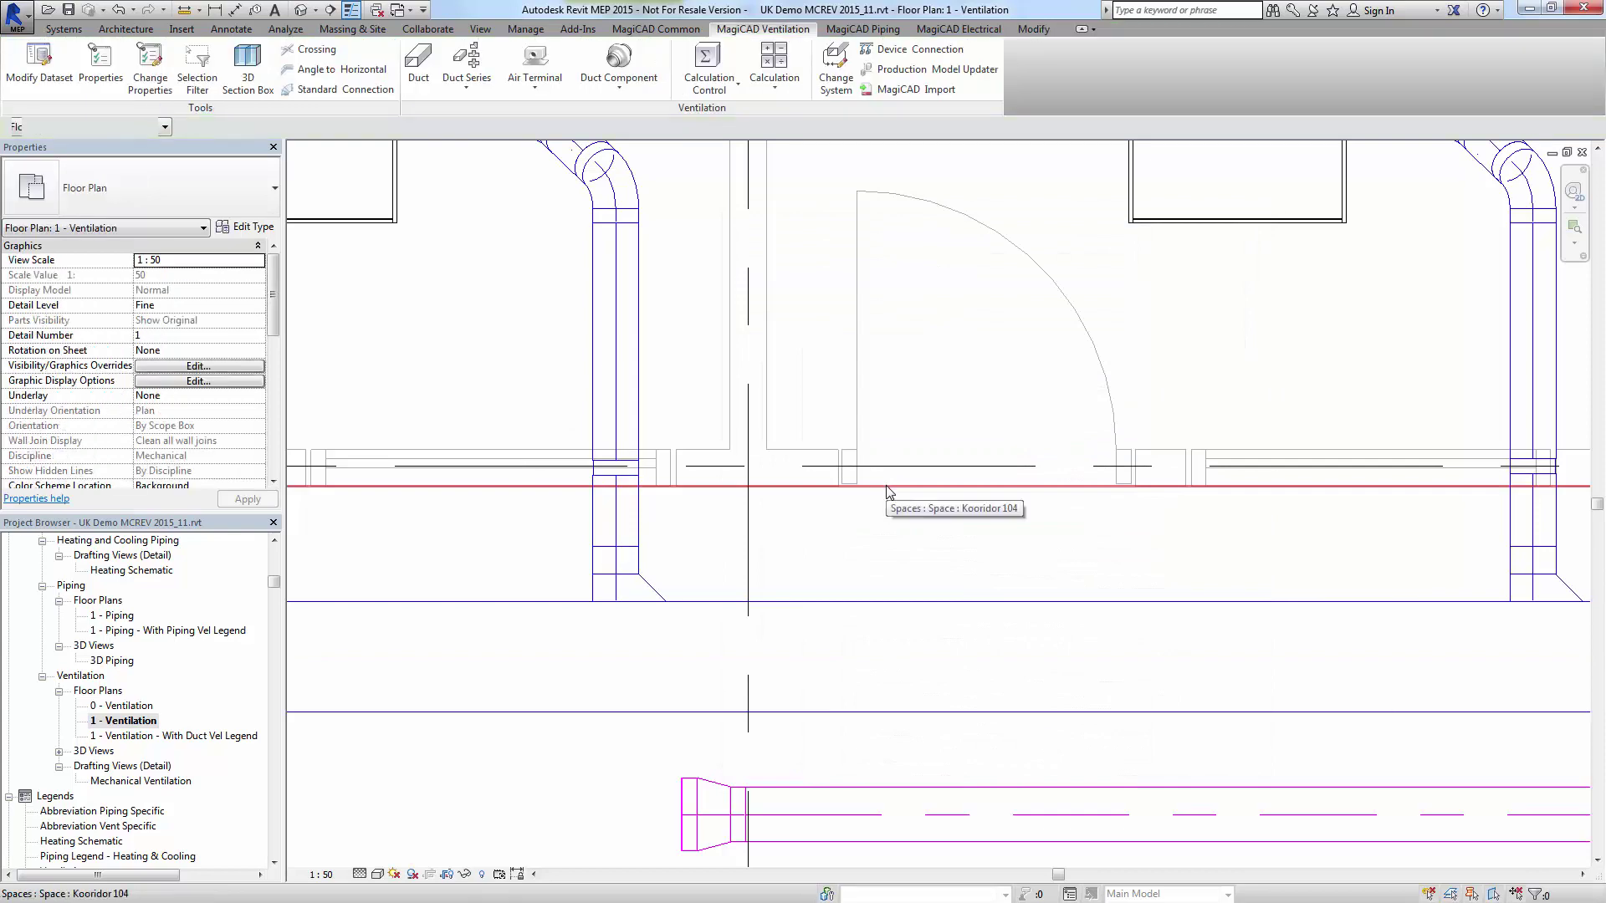
pyautogui.scroll(-5, 888, 491)
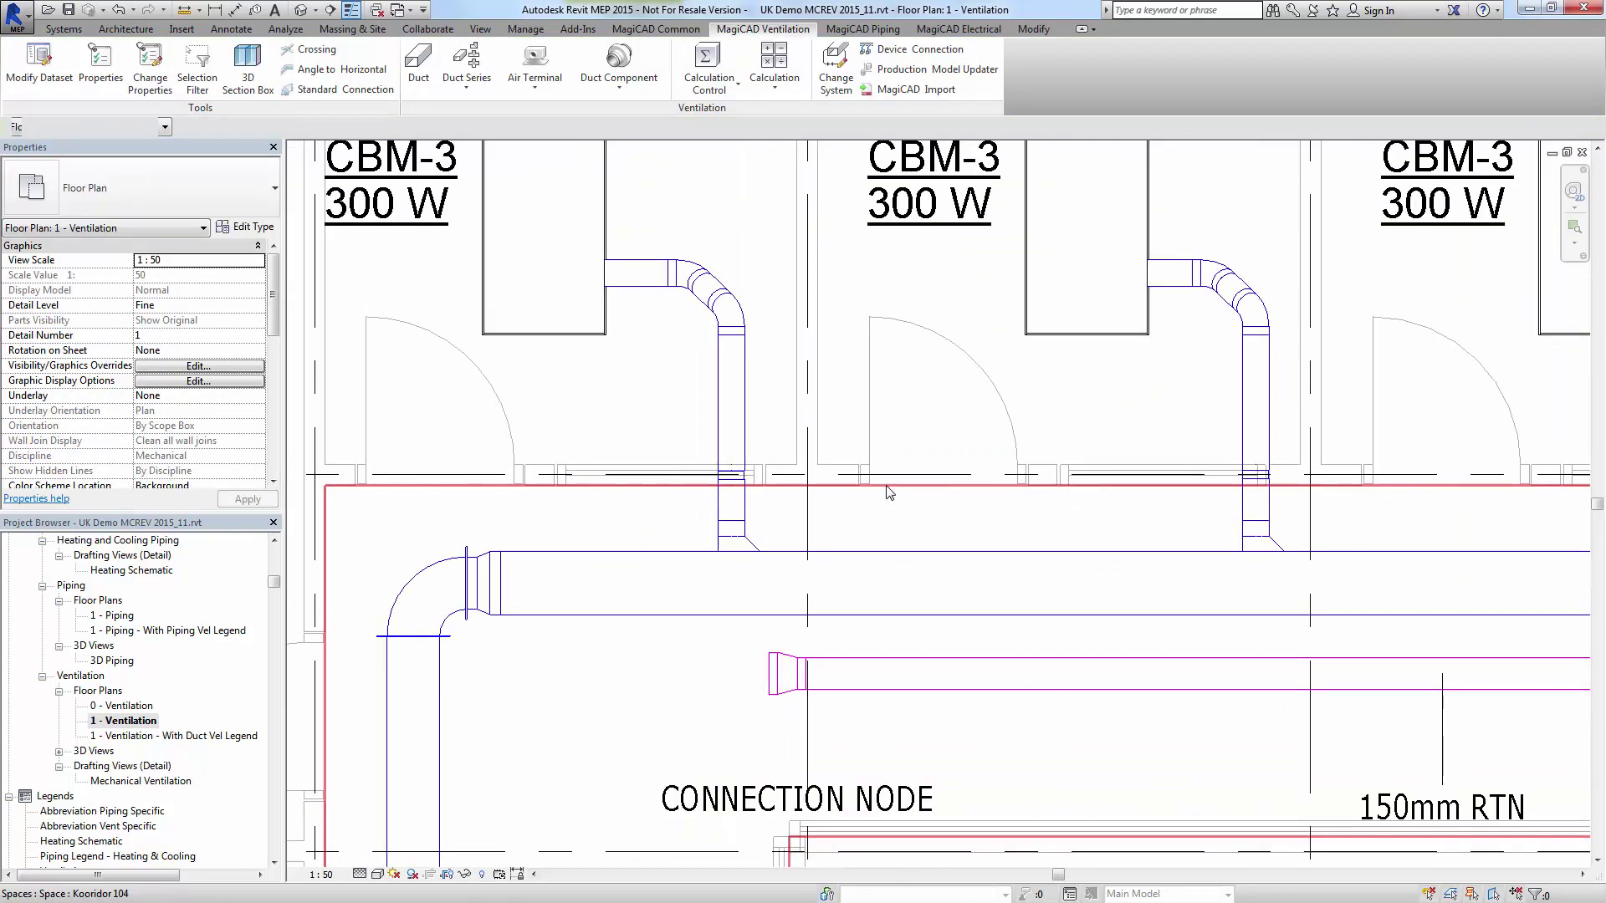
pyautogui.scroll(-3, 888, 492)
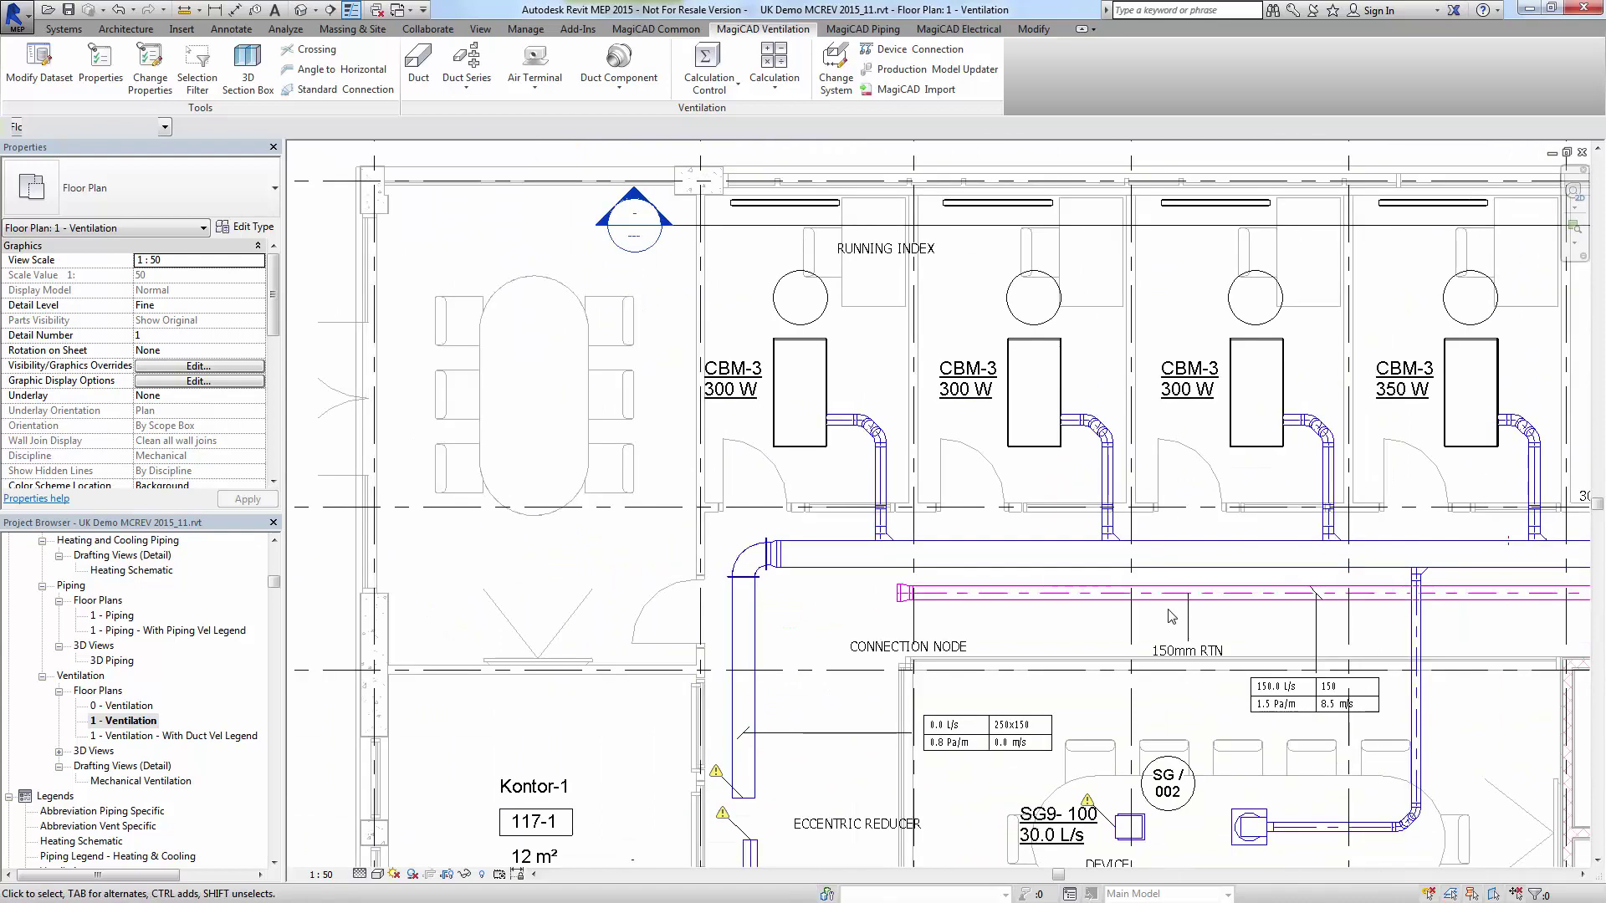
pyautogui.moveTo(1004, 351); pyautogui.dragTo(753, 534, button='middle')
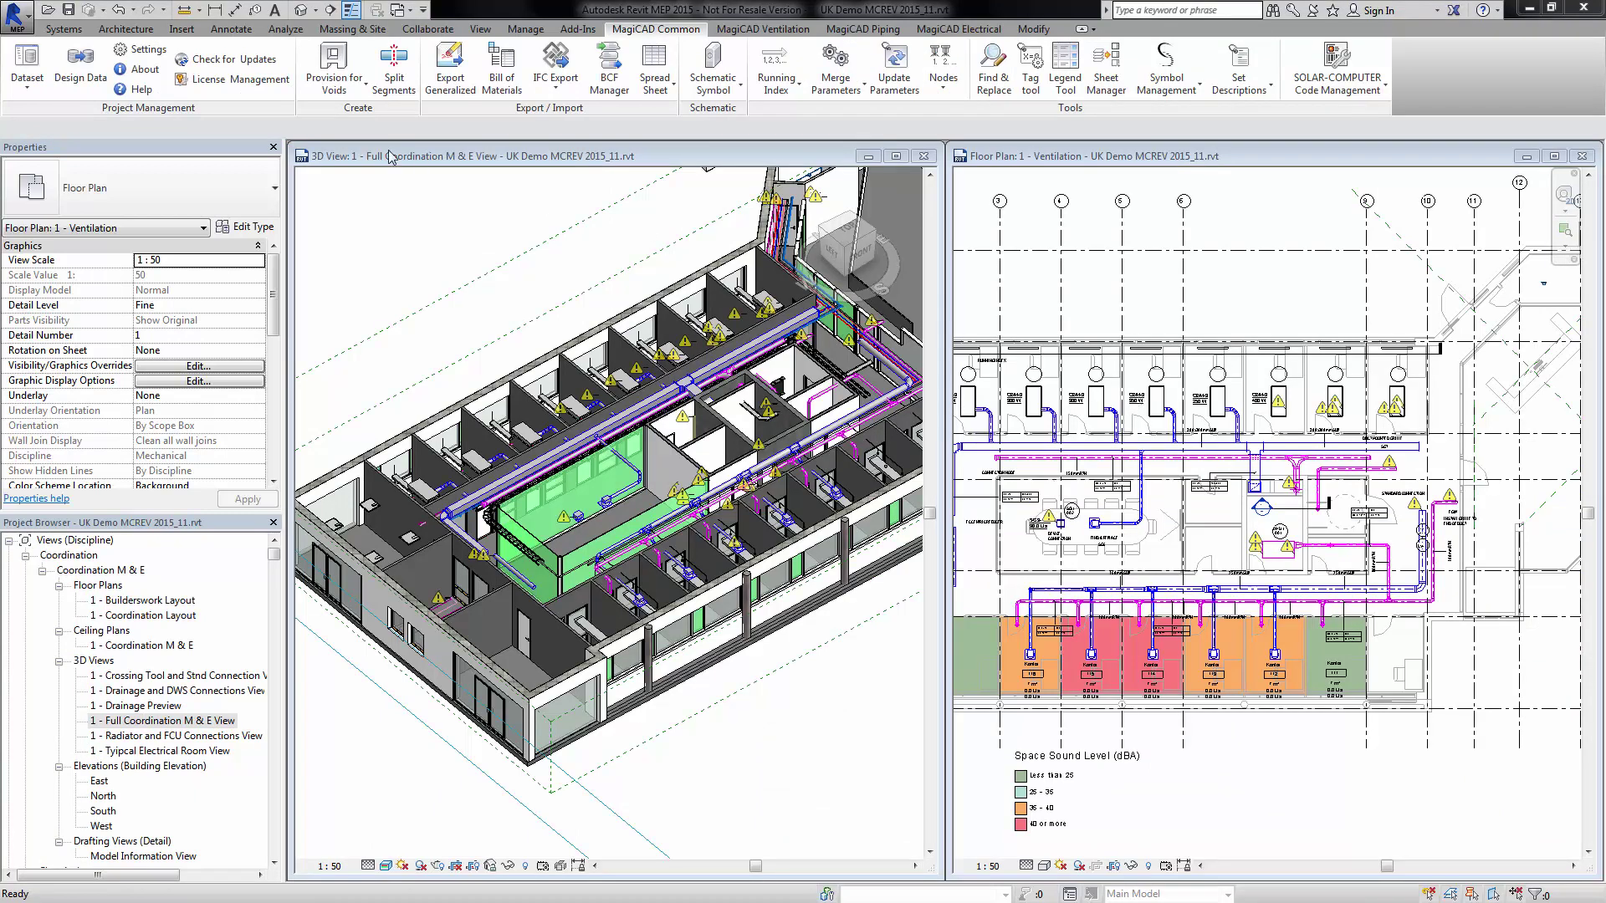
# - Generate automatic void provisions for the current view
pyautogui.click(333, 83)
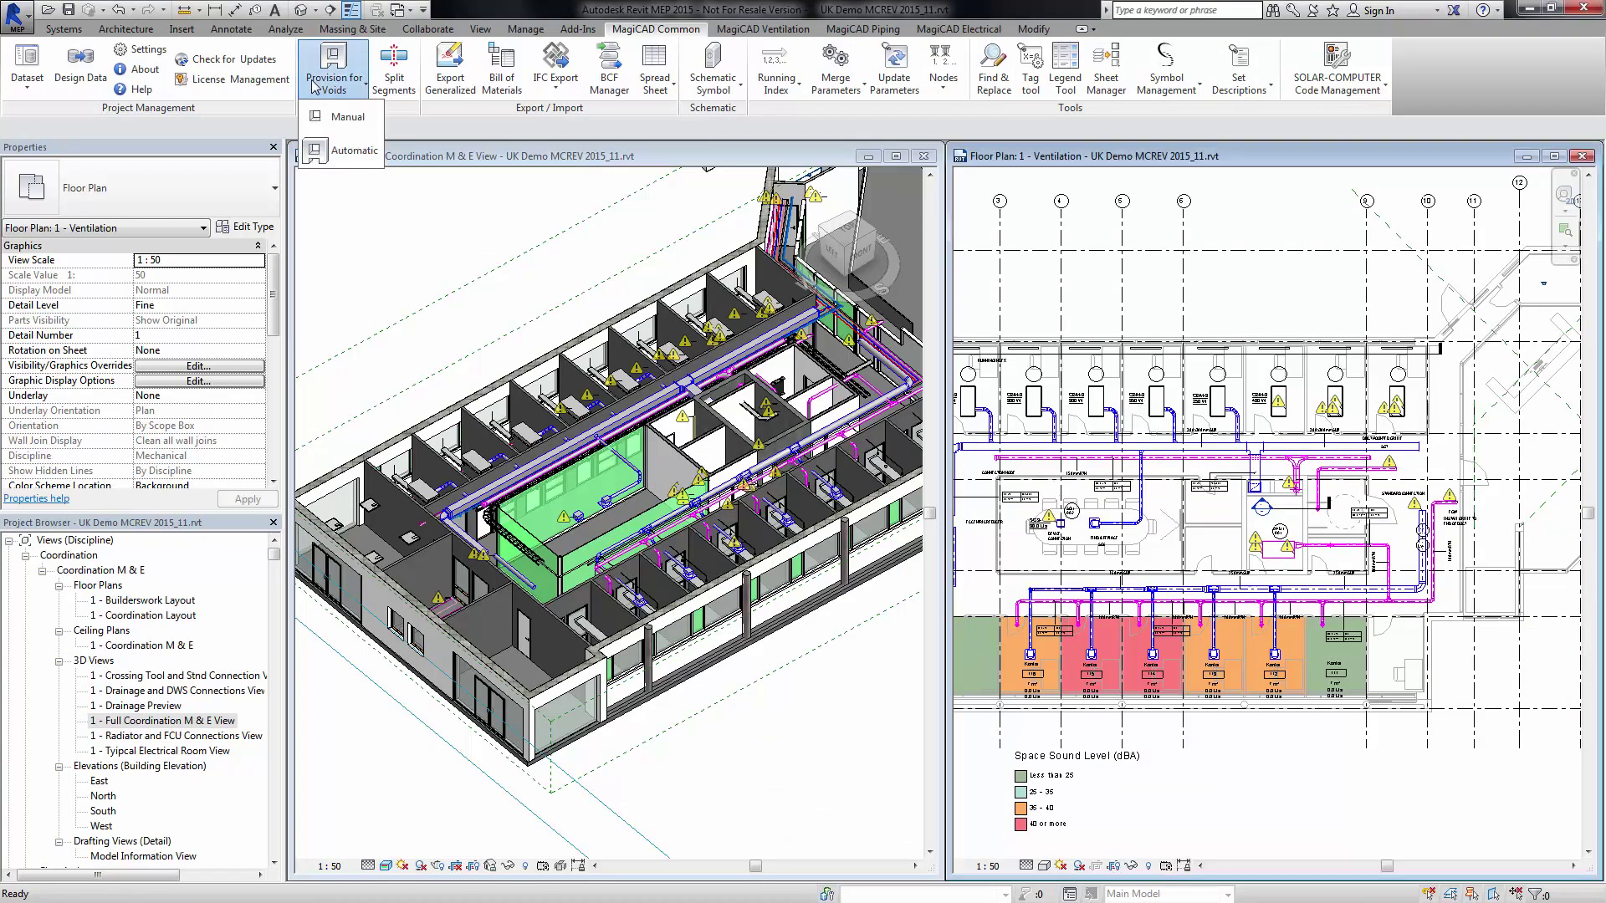
pyautogui.click(354, 150)
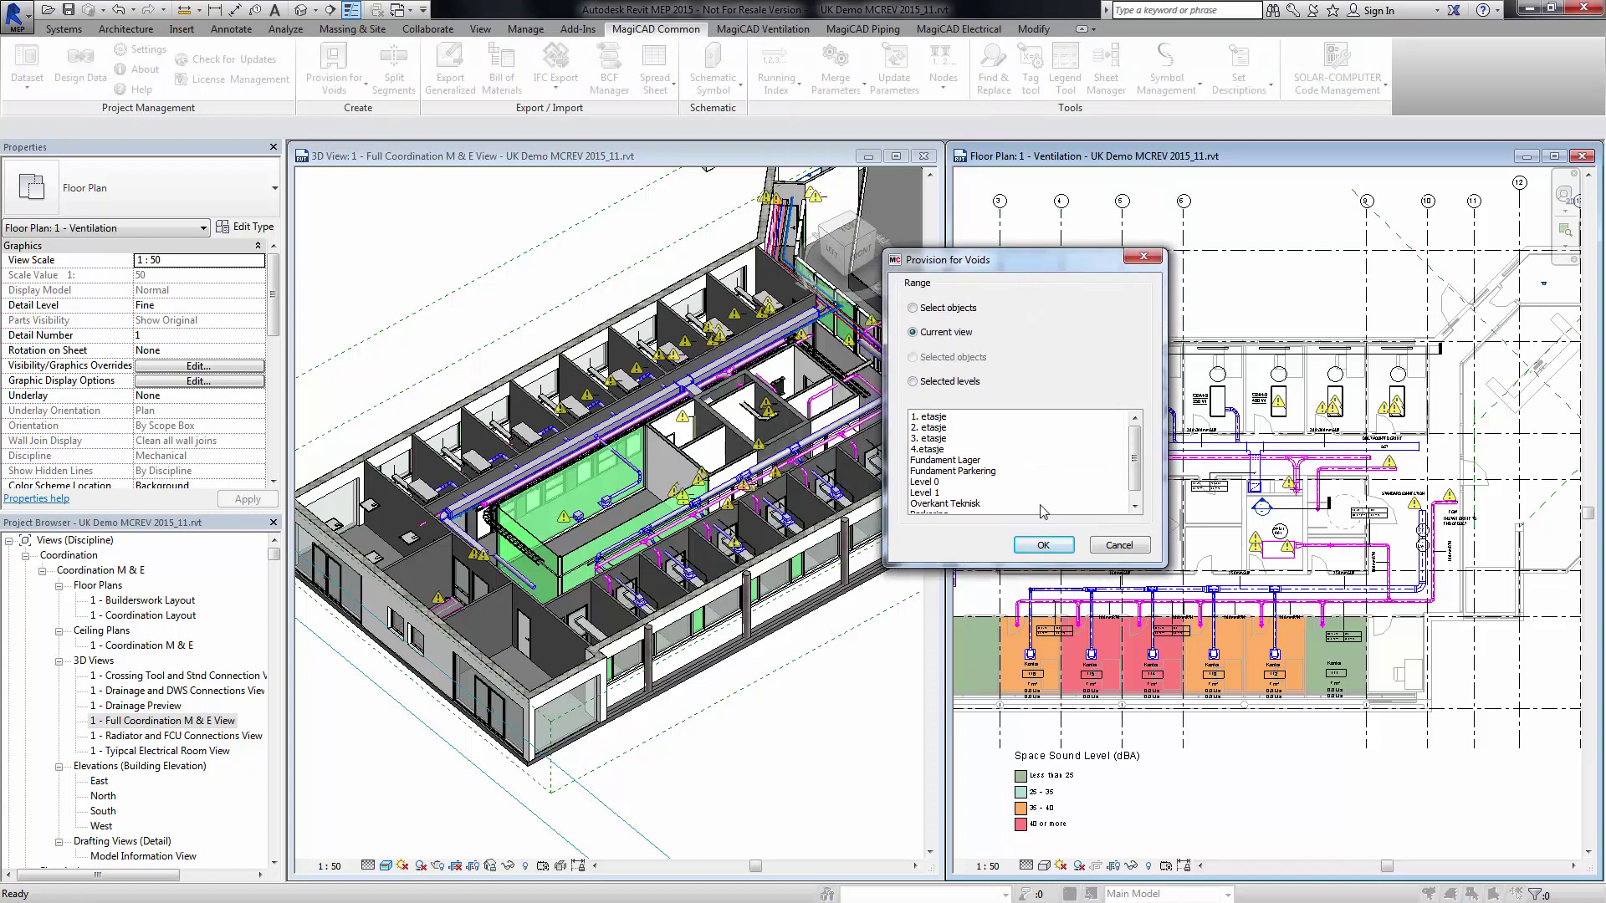
pyautogui.click(1044, 545)
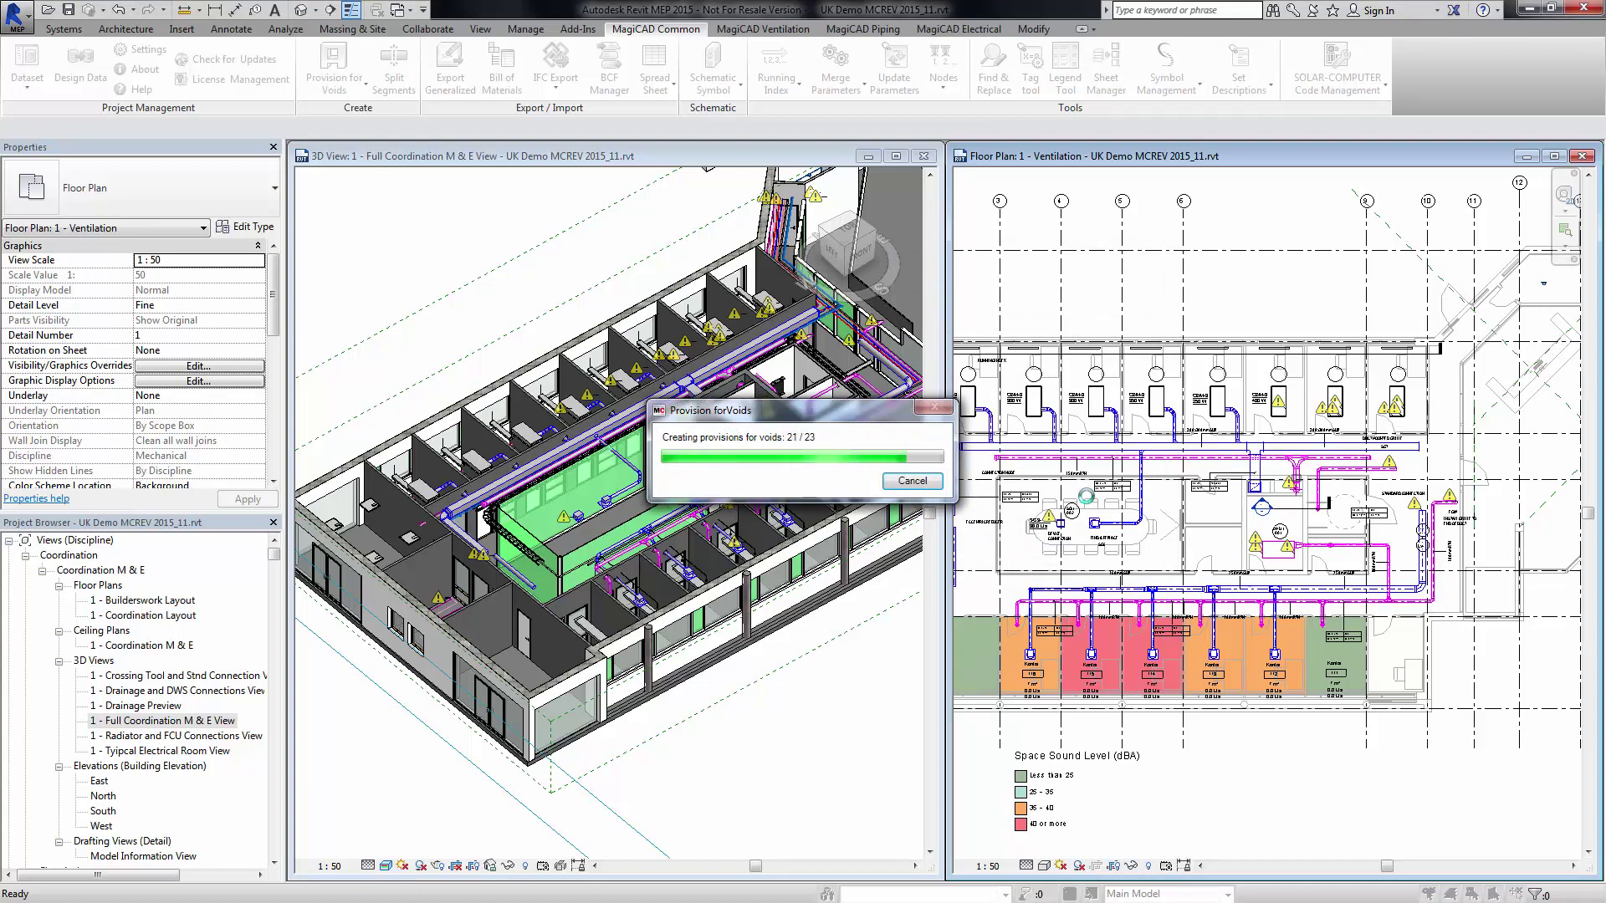
# - Select and inspect a generated provision void in the 3D coordination view
pyautogui.click(573, 456)
pyautogui.scroll(10, 573, 456)
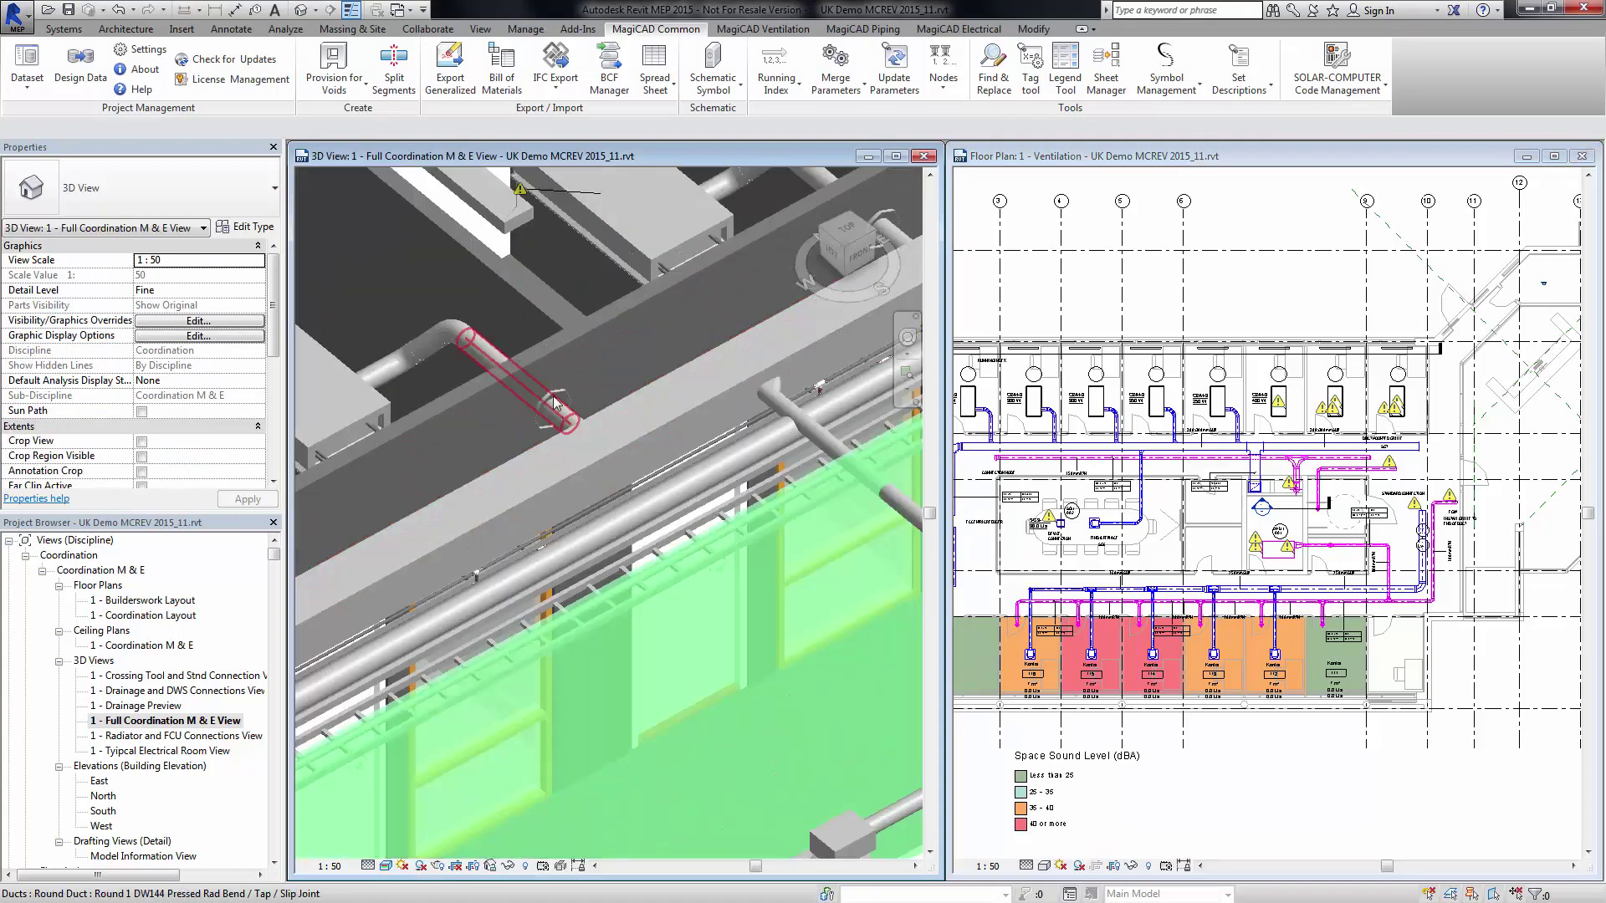
pyautogui.click(555, 408)
pyautogui.scroll(-5, 499, 419)
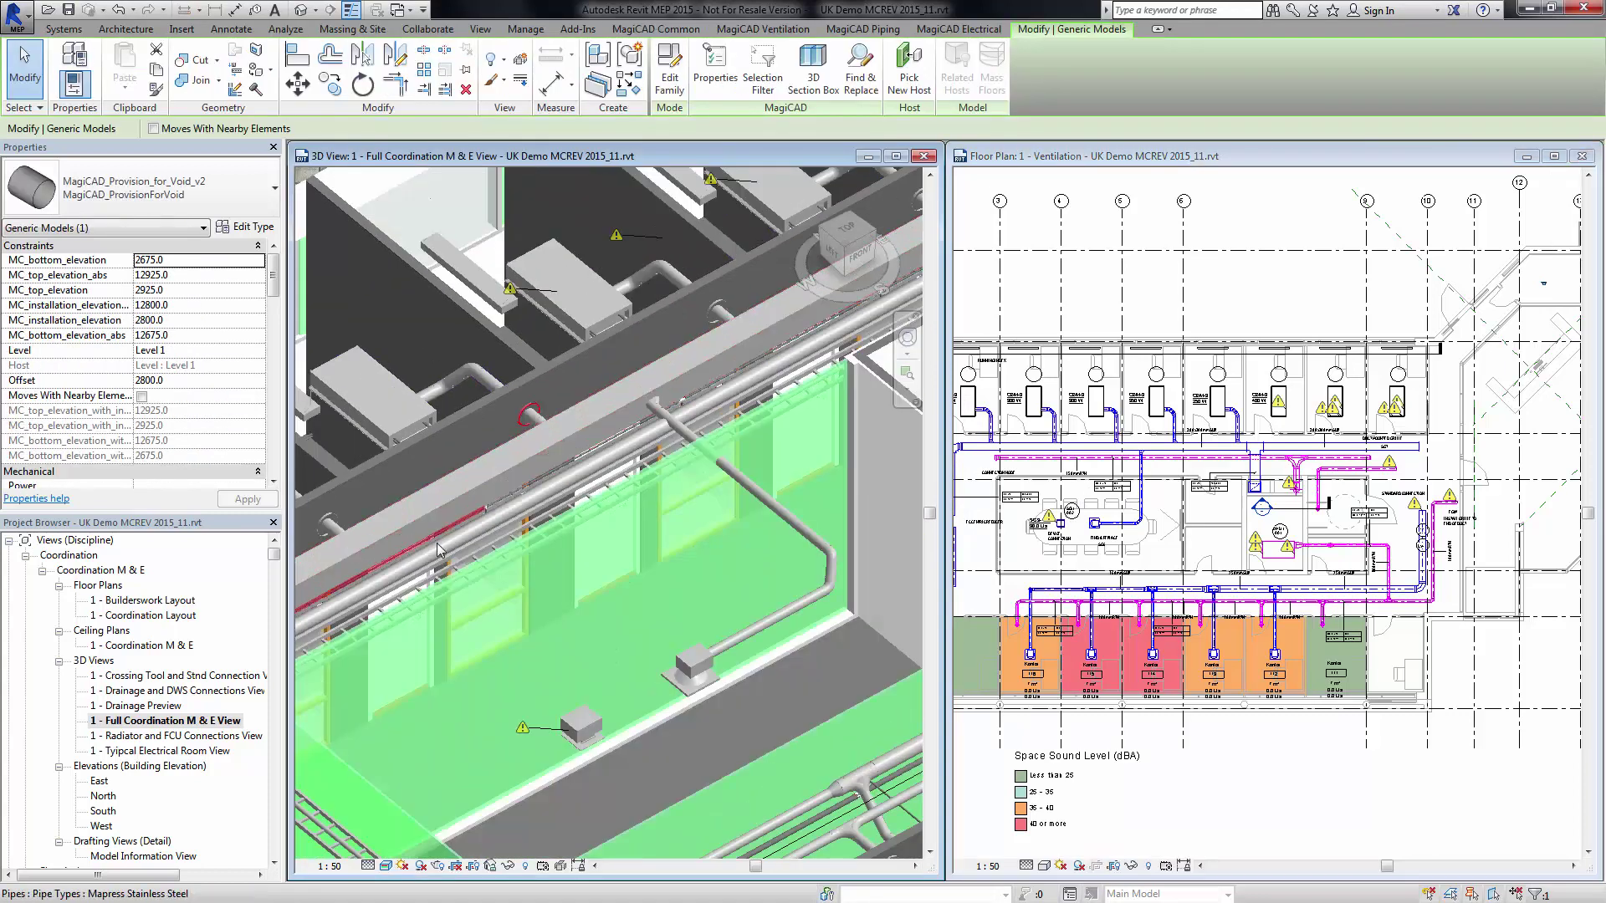
pyautogui.moveTo(502, 468); pyautogui.dragTo(518, 530, button='middle')
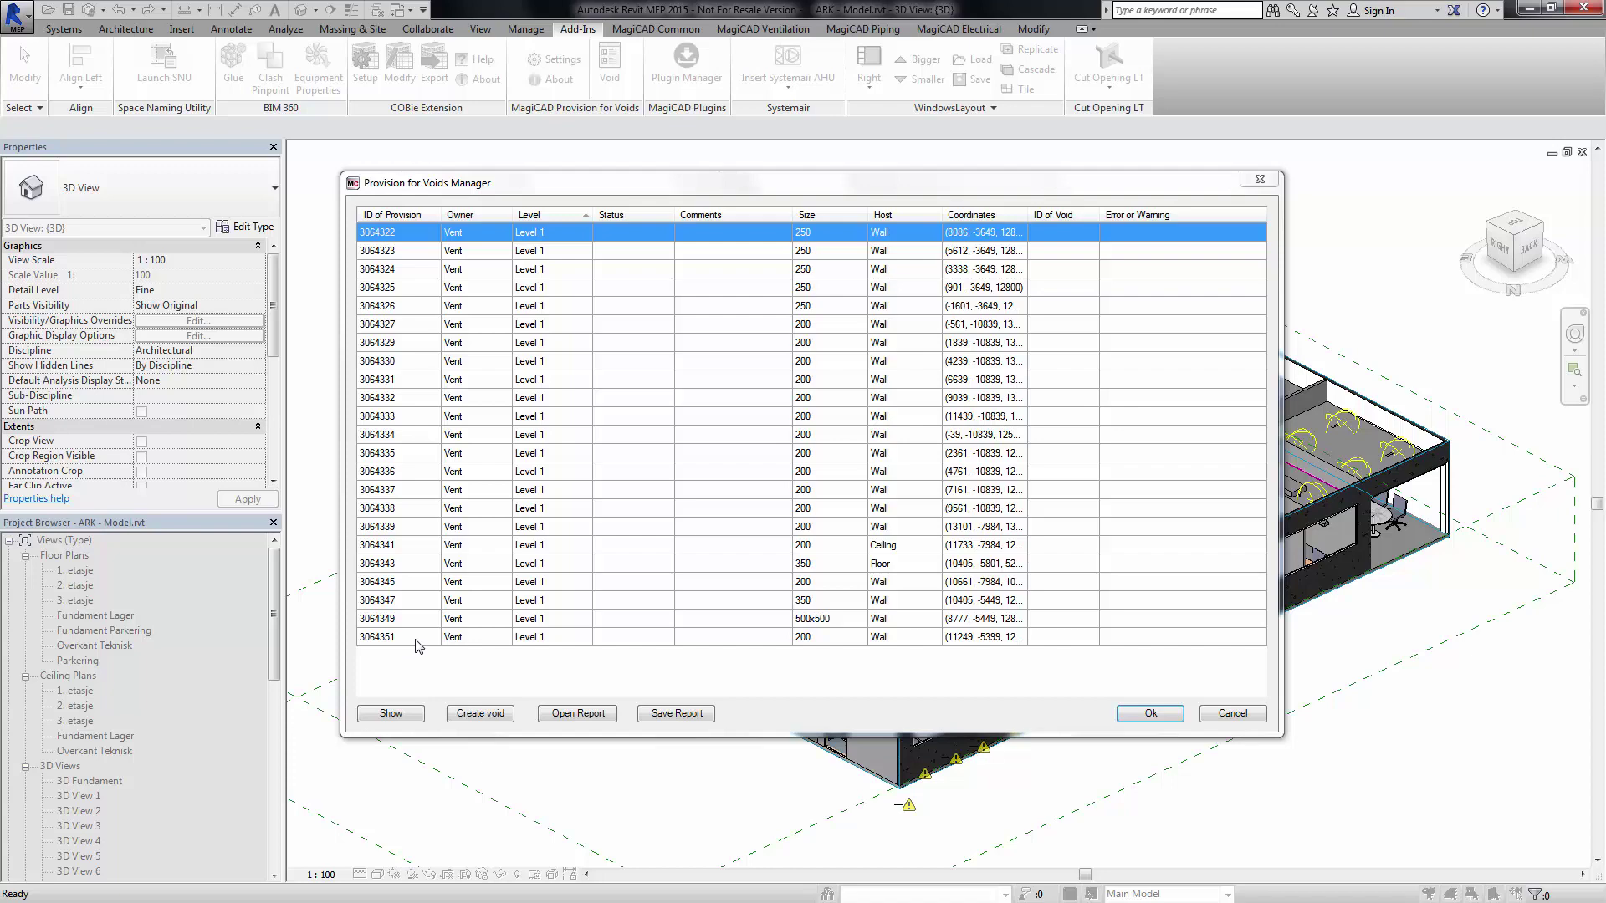
# - Create voids for all 23 provisions in the Voids Manager
pyautogui.keyDown('shift'); pyautogui.click(416, 637); pyautogui.keyUp('shift')
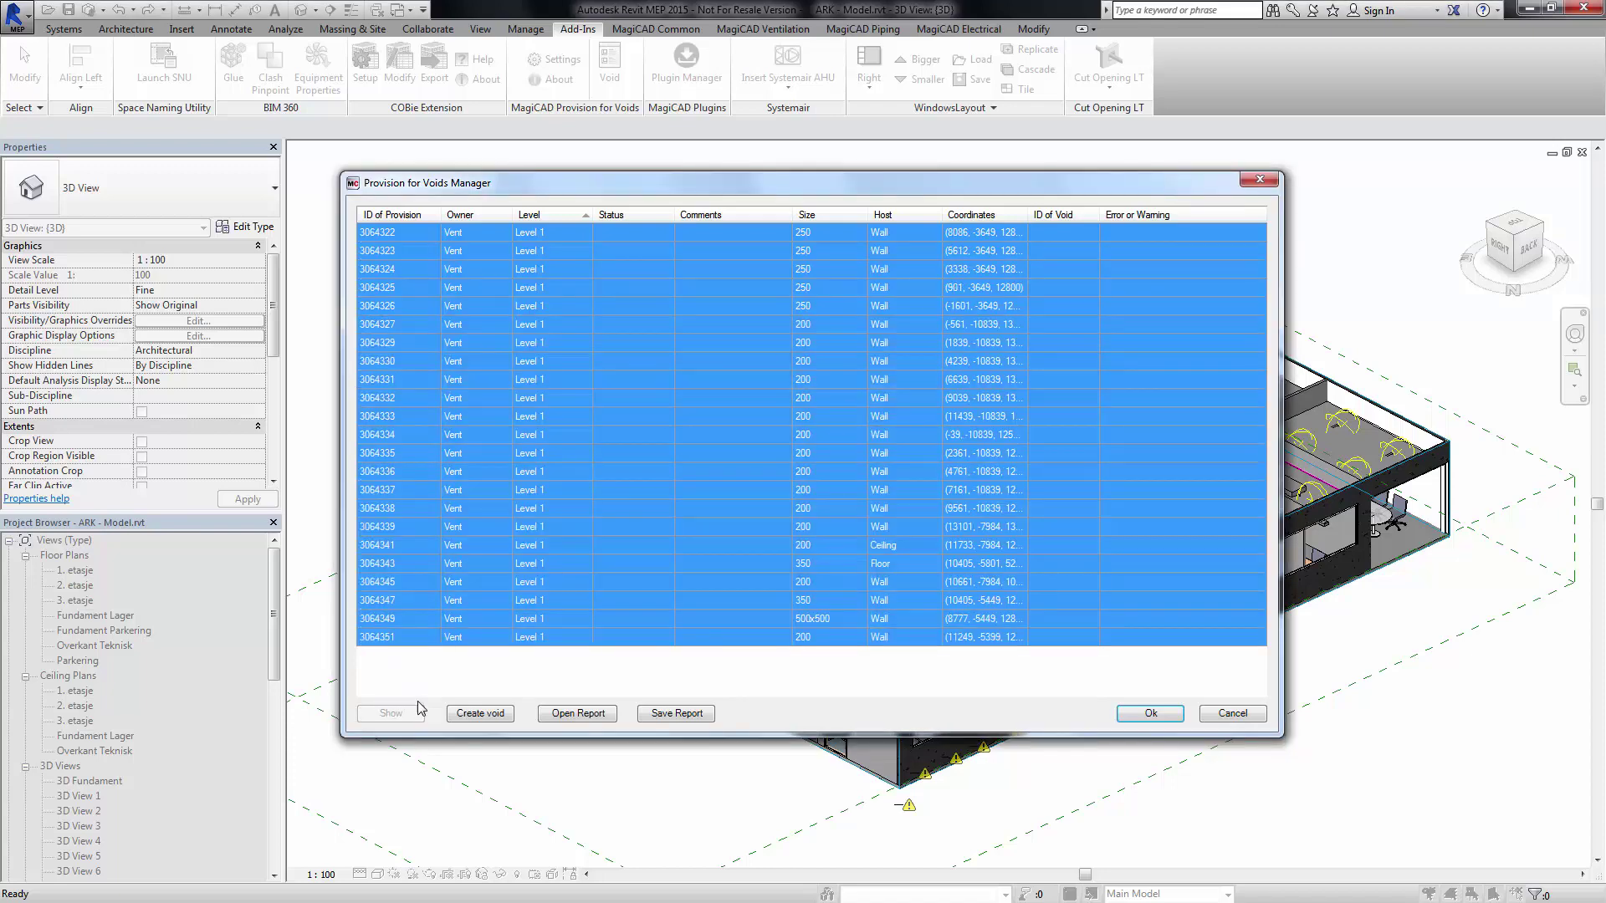
pyautogui.click(475, 716)
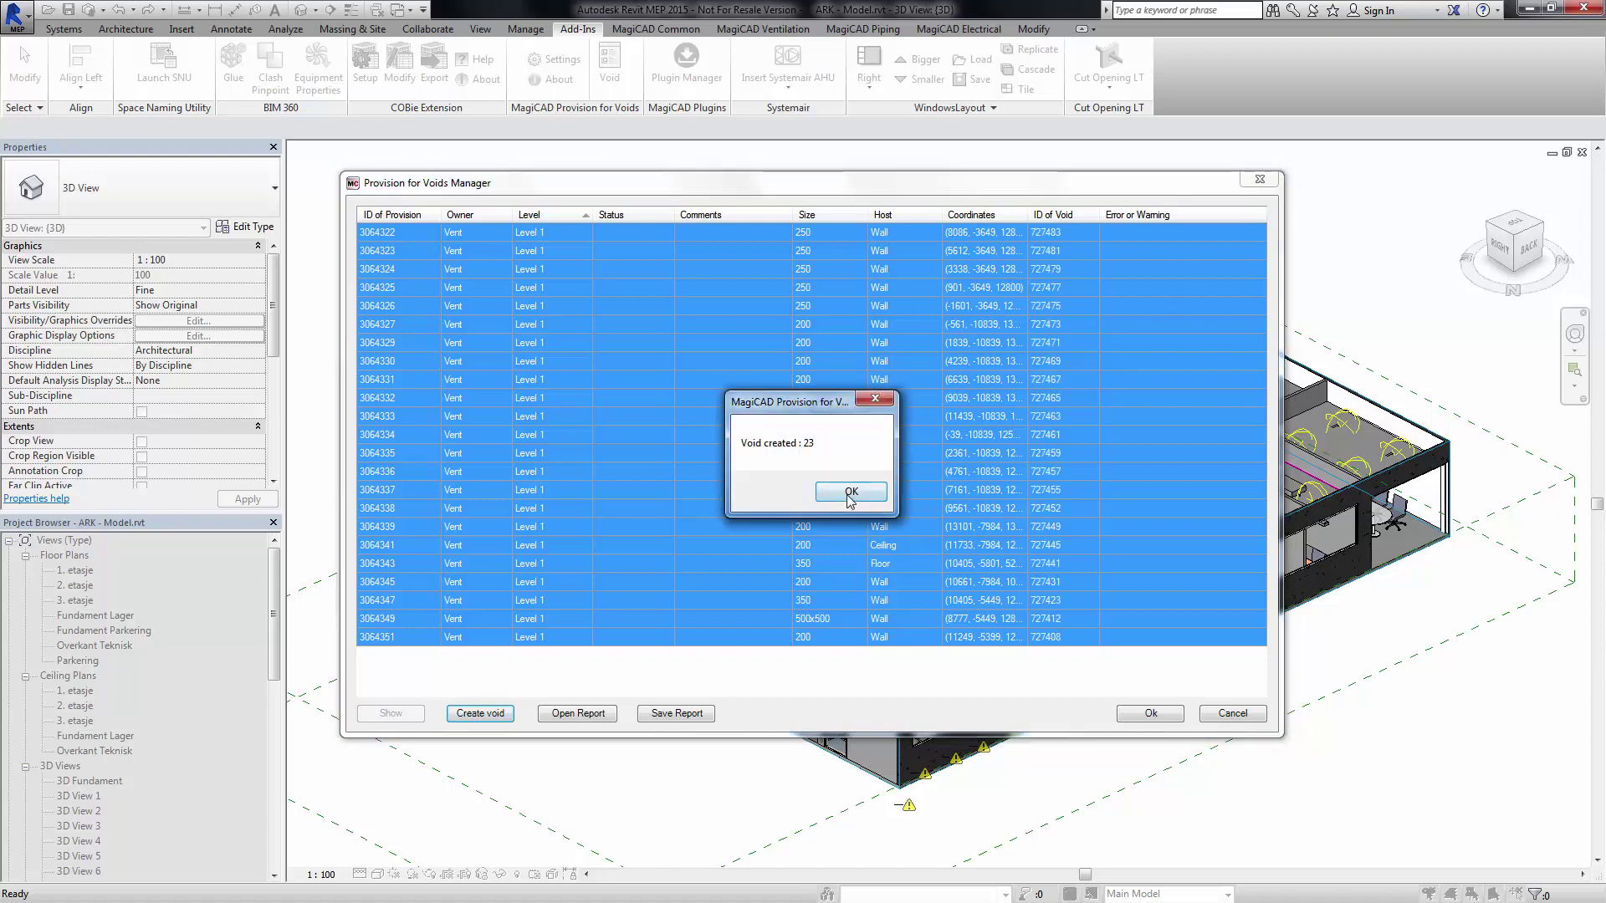
pyautogui.click(853, 498)
# - Set the status of every provision to Accepted
pyautogui.click(636, 236)
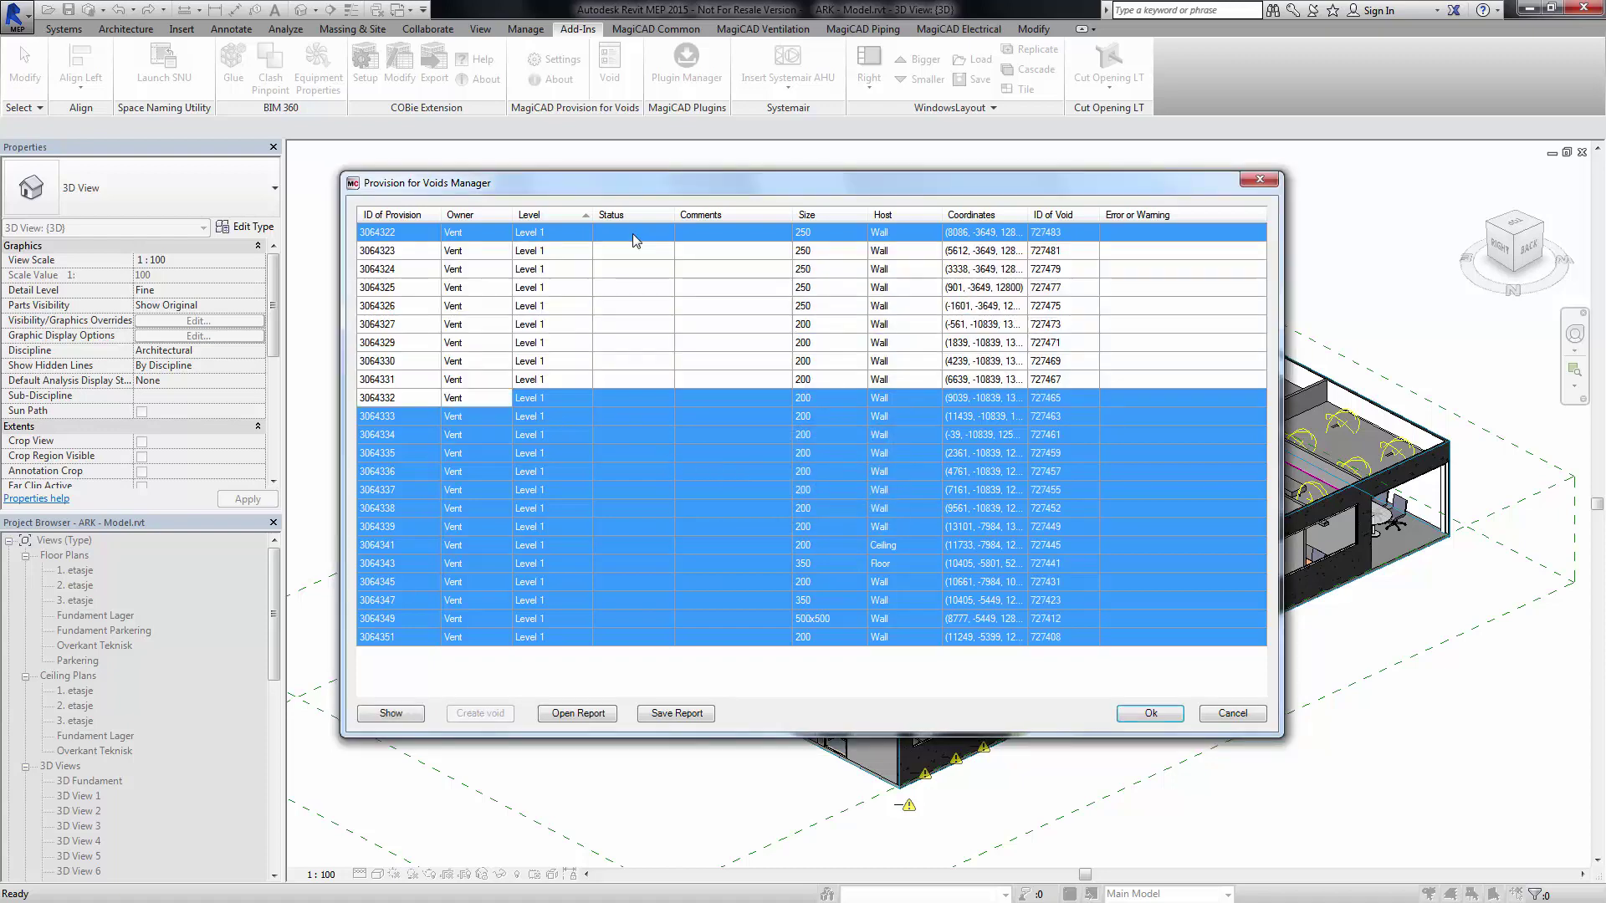
pyautogui.click(644, 235)
pyautogui.click(627, 259)
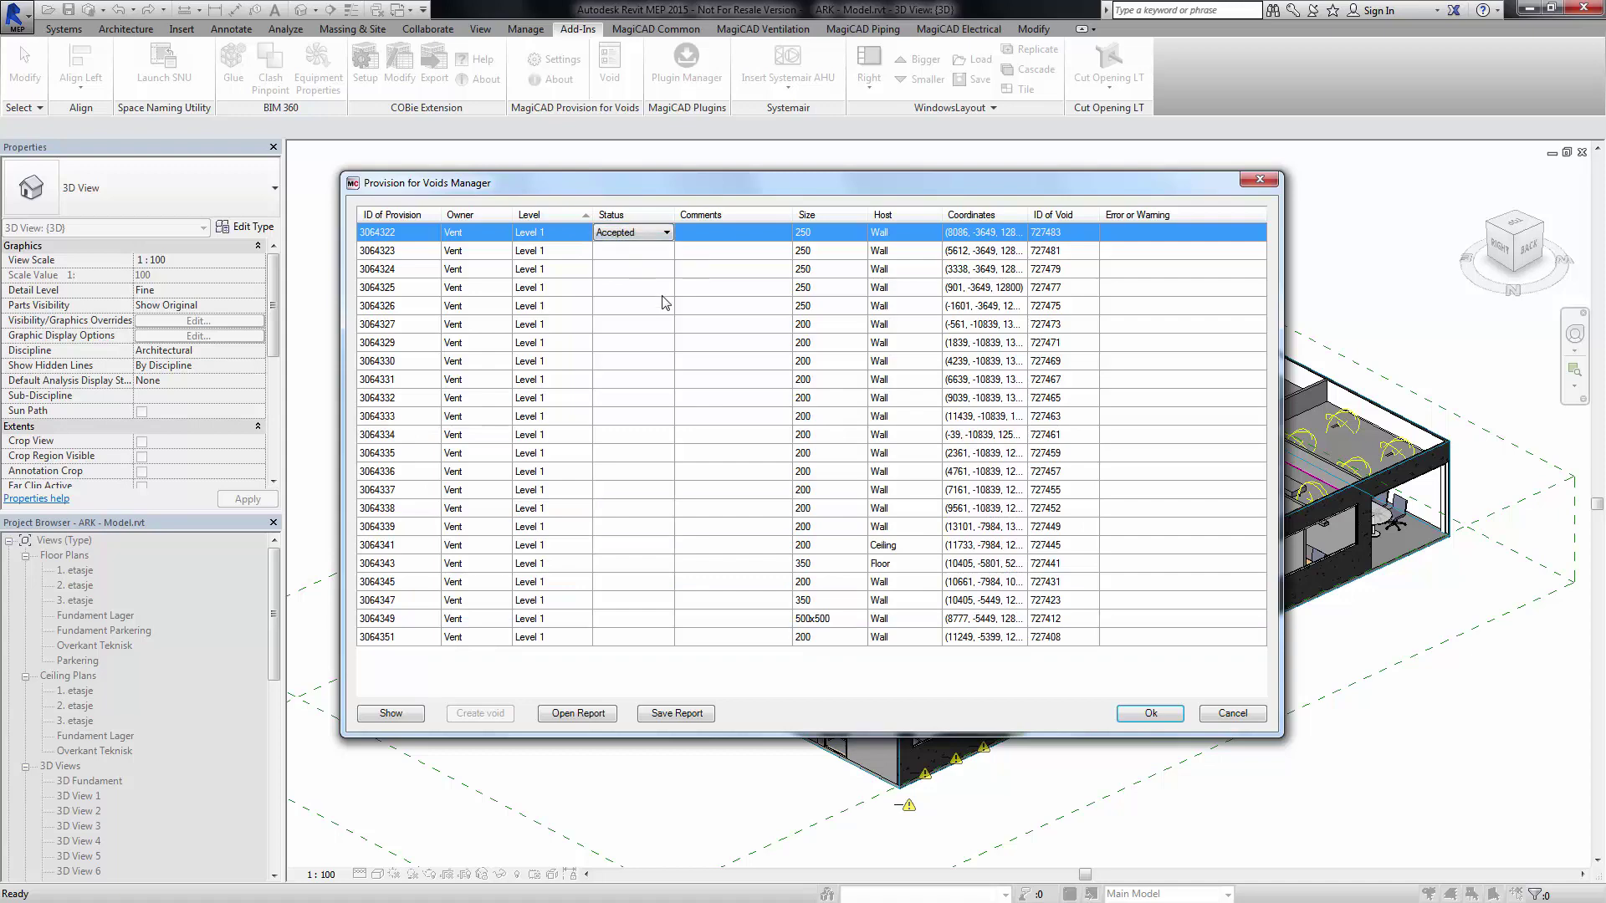
pyautogui.keyDown('shift'); pyautogui.click(633, 637); pyautogui.keyUp('shift')
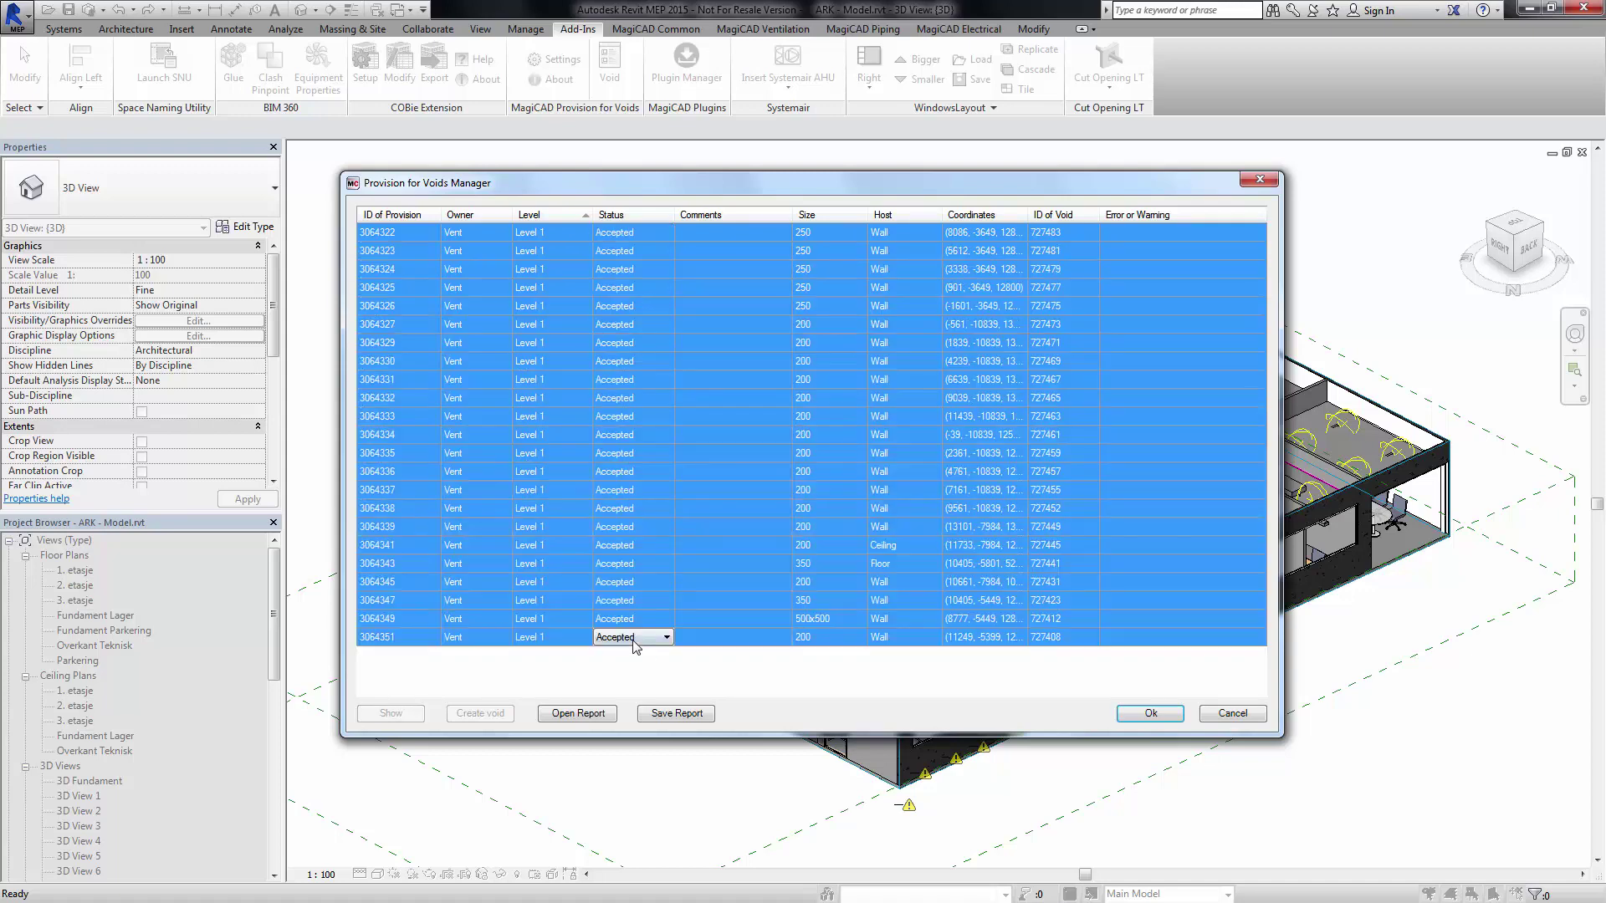
# - Add the comment 'ok' to provision 3064322
pyautogui.click(700, 242)
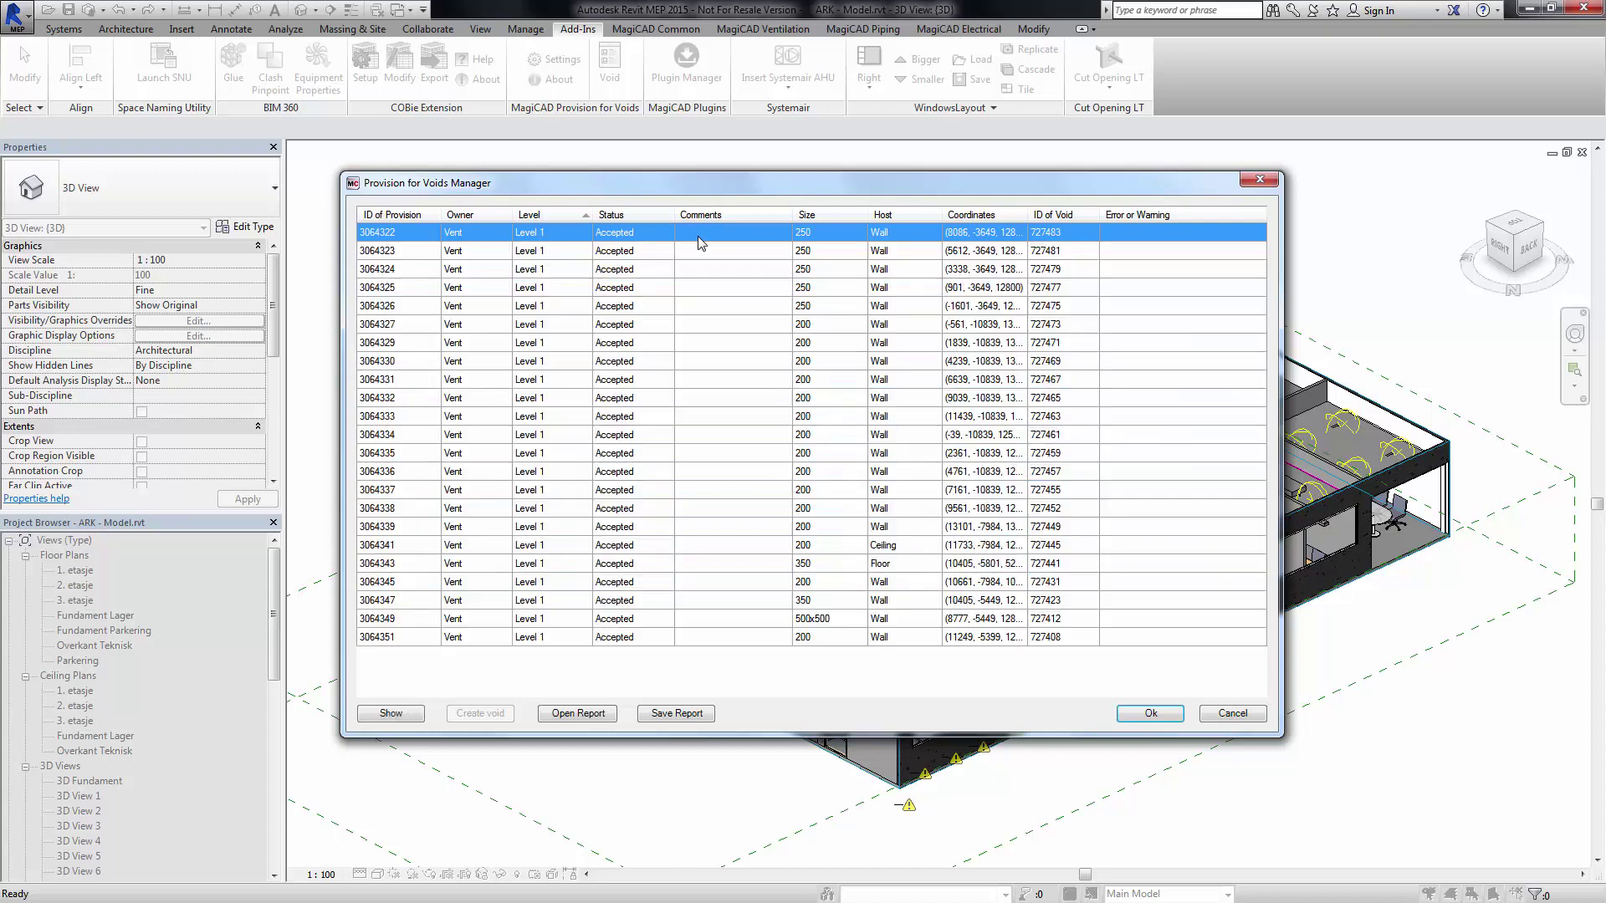
pyautogui.click(700, 242)
pyautogui.write('ok')
pyautogui.press('Return')
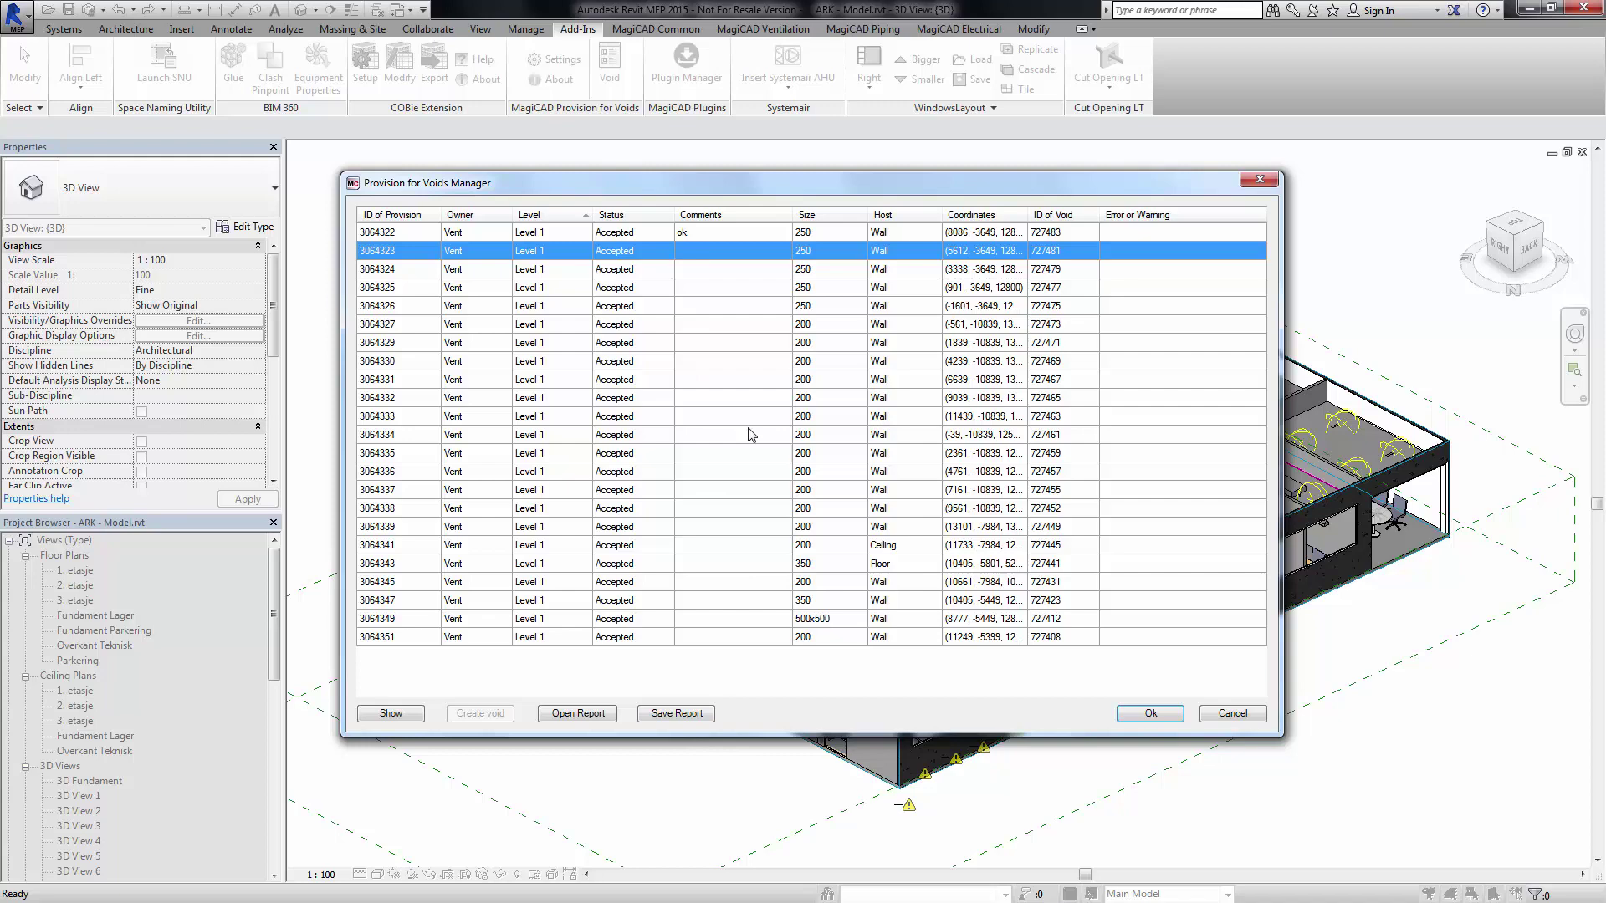
# - Save the Voids Manager report over the existing PIV_Arch_Report.xml file
pyautogui.click(667, 716)
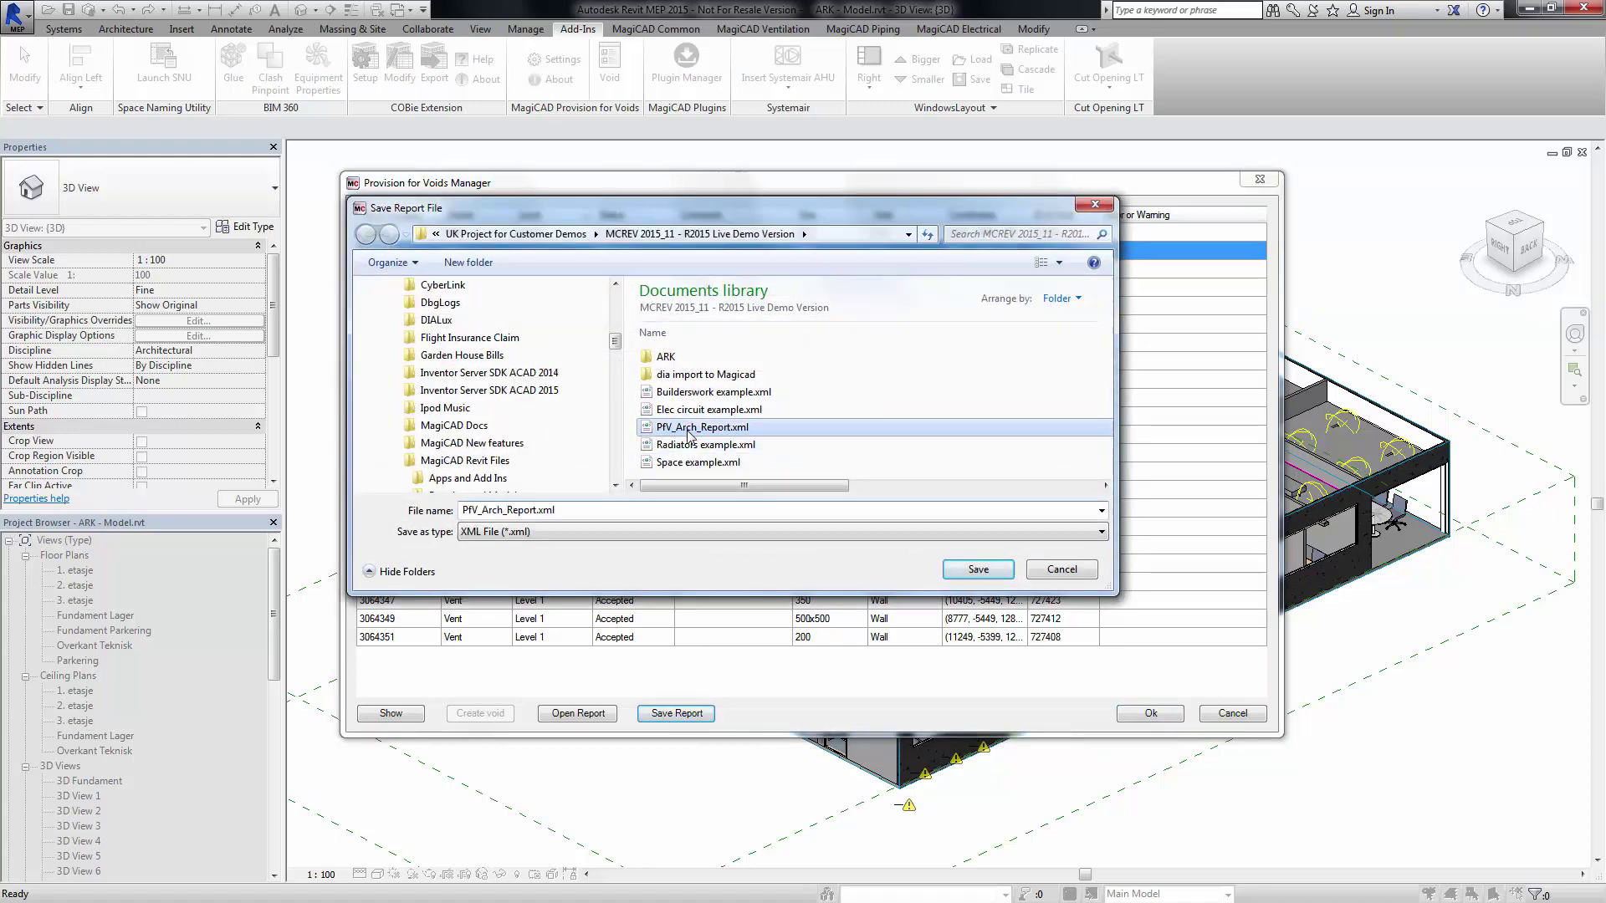
pyautogui.click(962, 575)
pyautogui.click(843, 477)
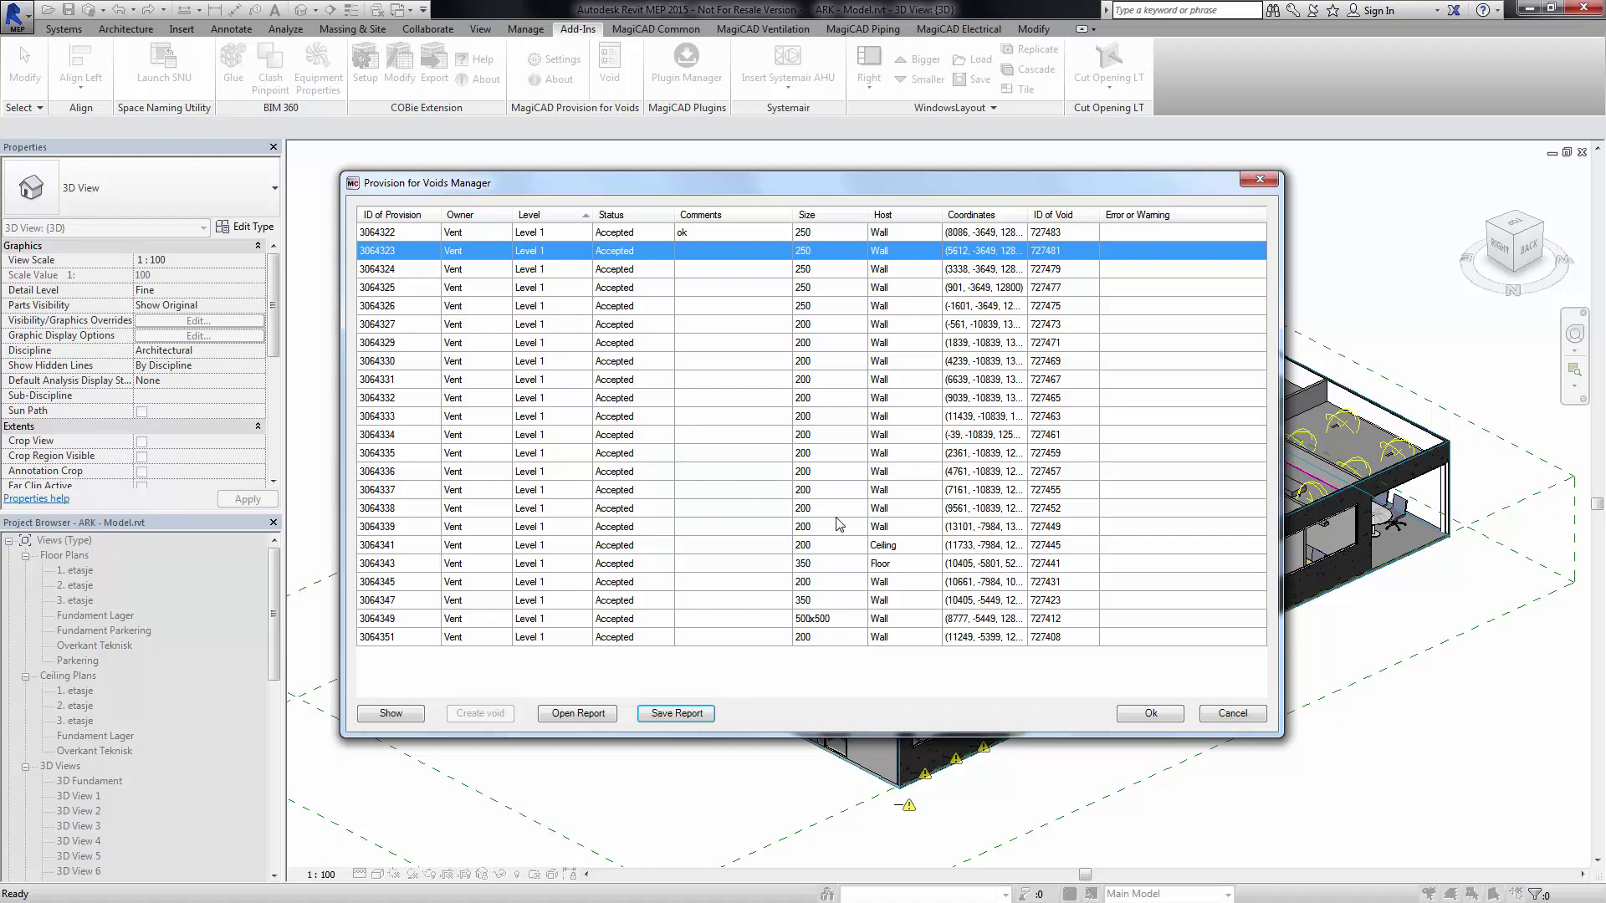
# - Close the Voids Manager keeping changes and zoom the Full Coordination M & E 3D view
pyautogui.click(1150, 714)
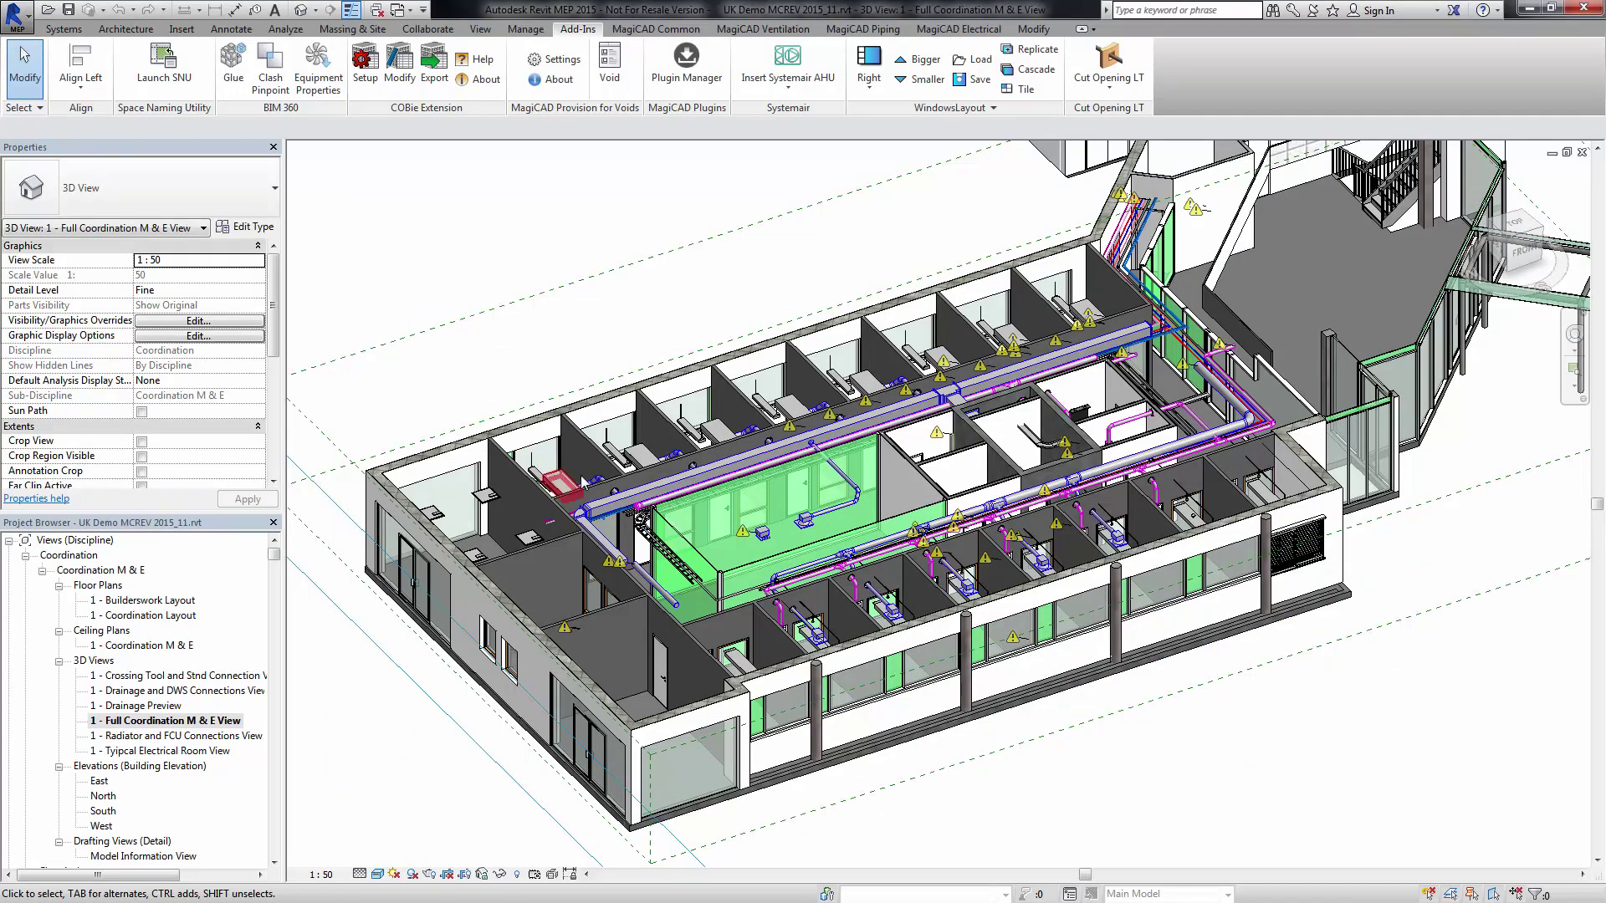
pyautogui.scroll(5, 586, 483)
pyautogui.scroll(-3, 597, 483)
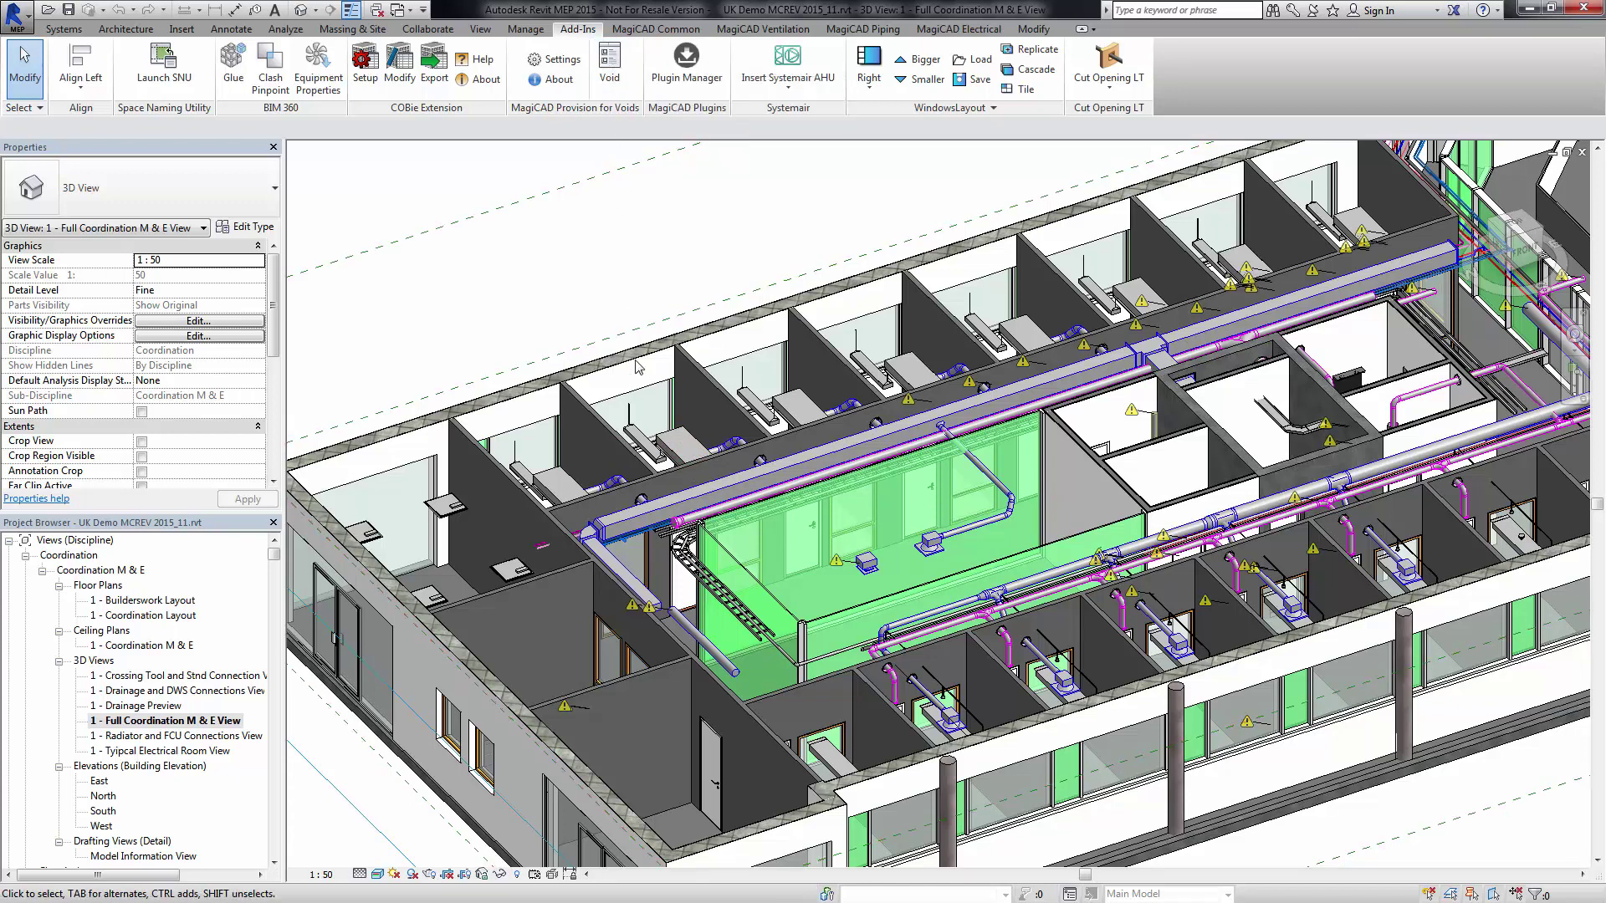
# - Reopen the Voids Manager, enlarge it, and load PfV_Arch_Report.xml
pyautogui.click(685, 63)
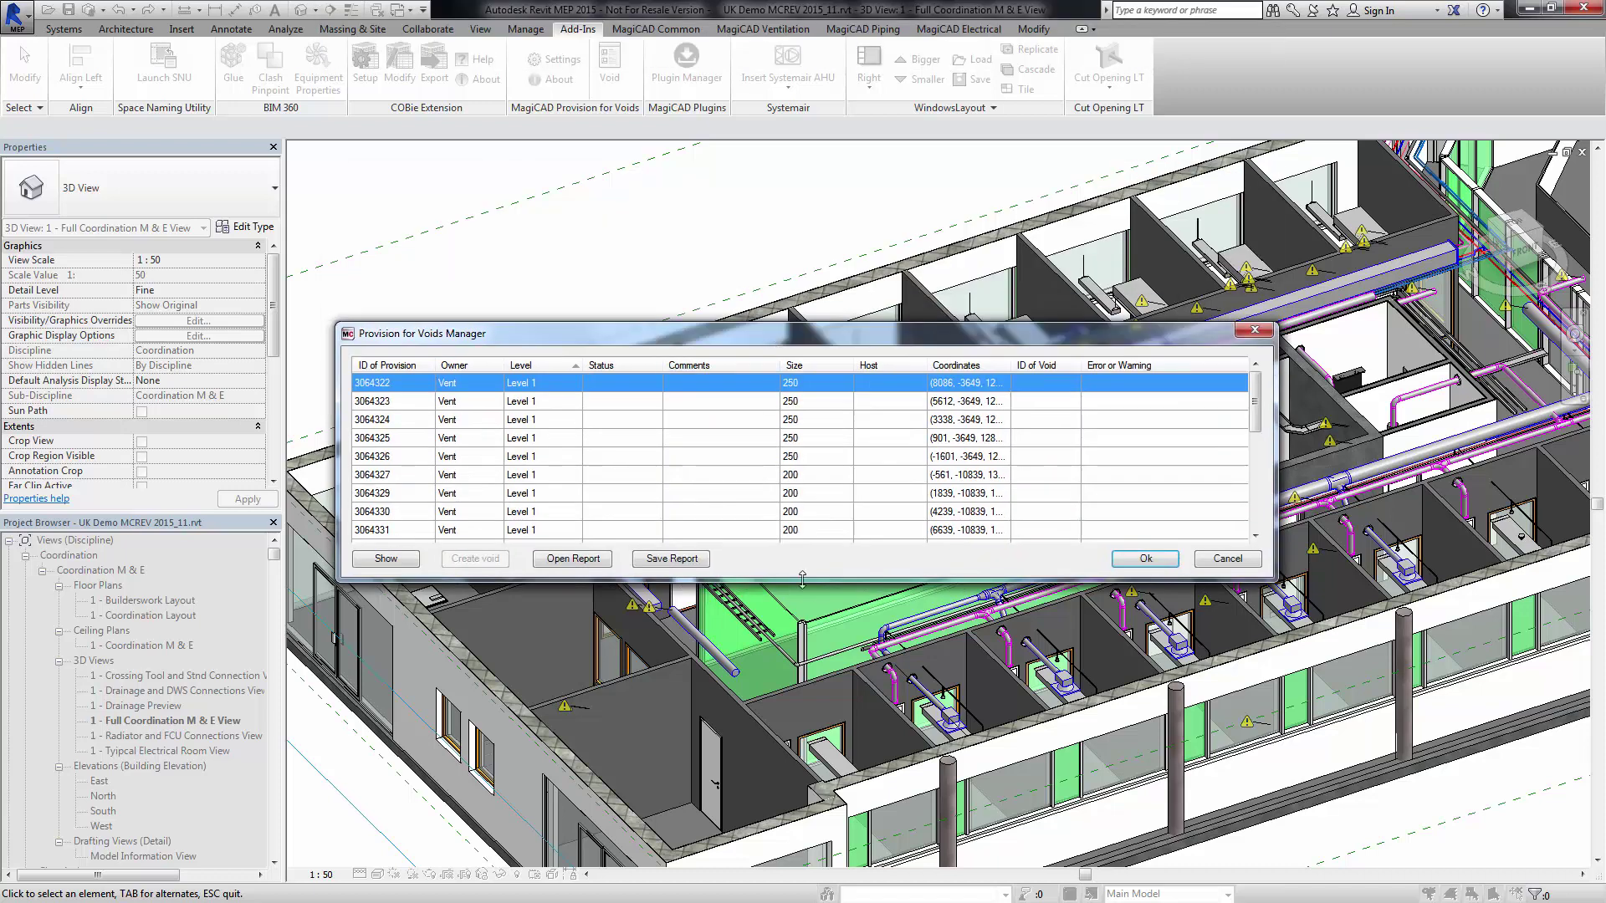
pyautogui.moveTo(805, 576); pyautogui.dragTo(821, 762)
pyautogui.click(573, 745)
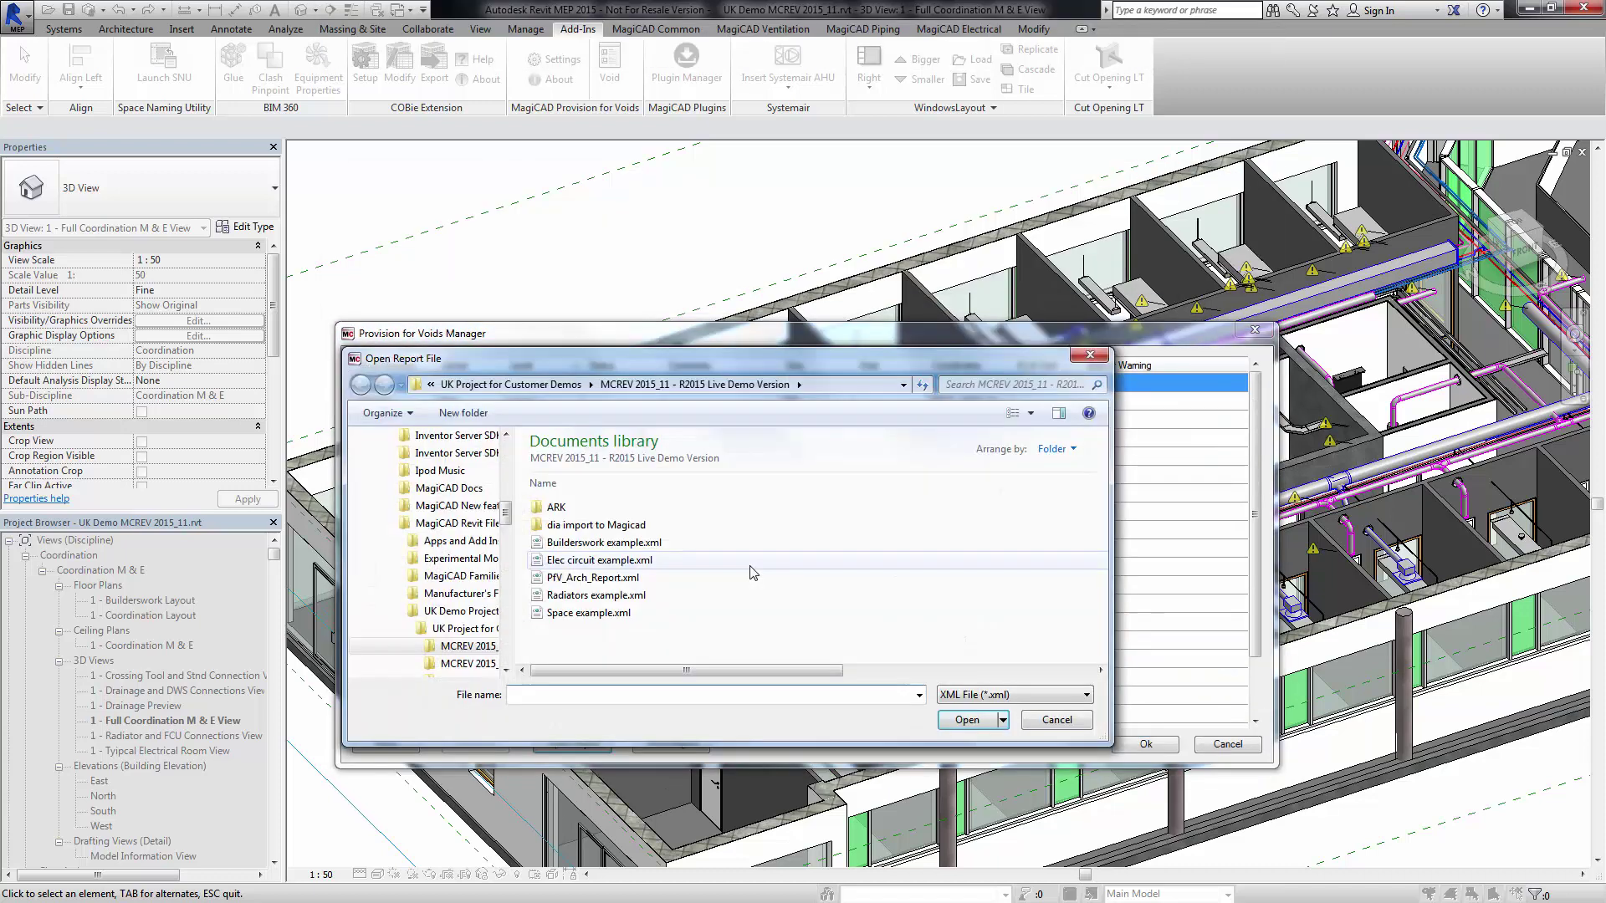
pyautogui.click(592, 577)
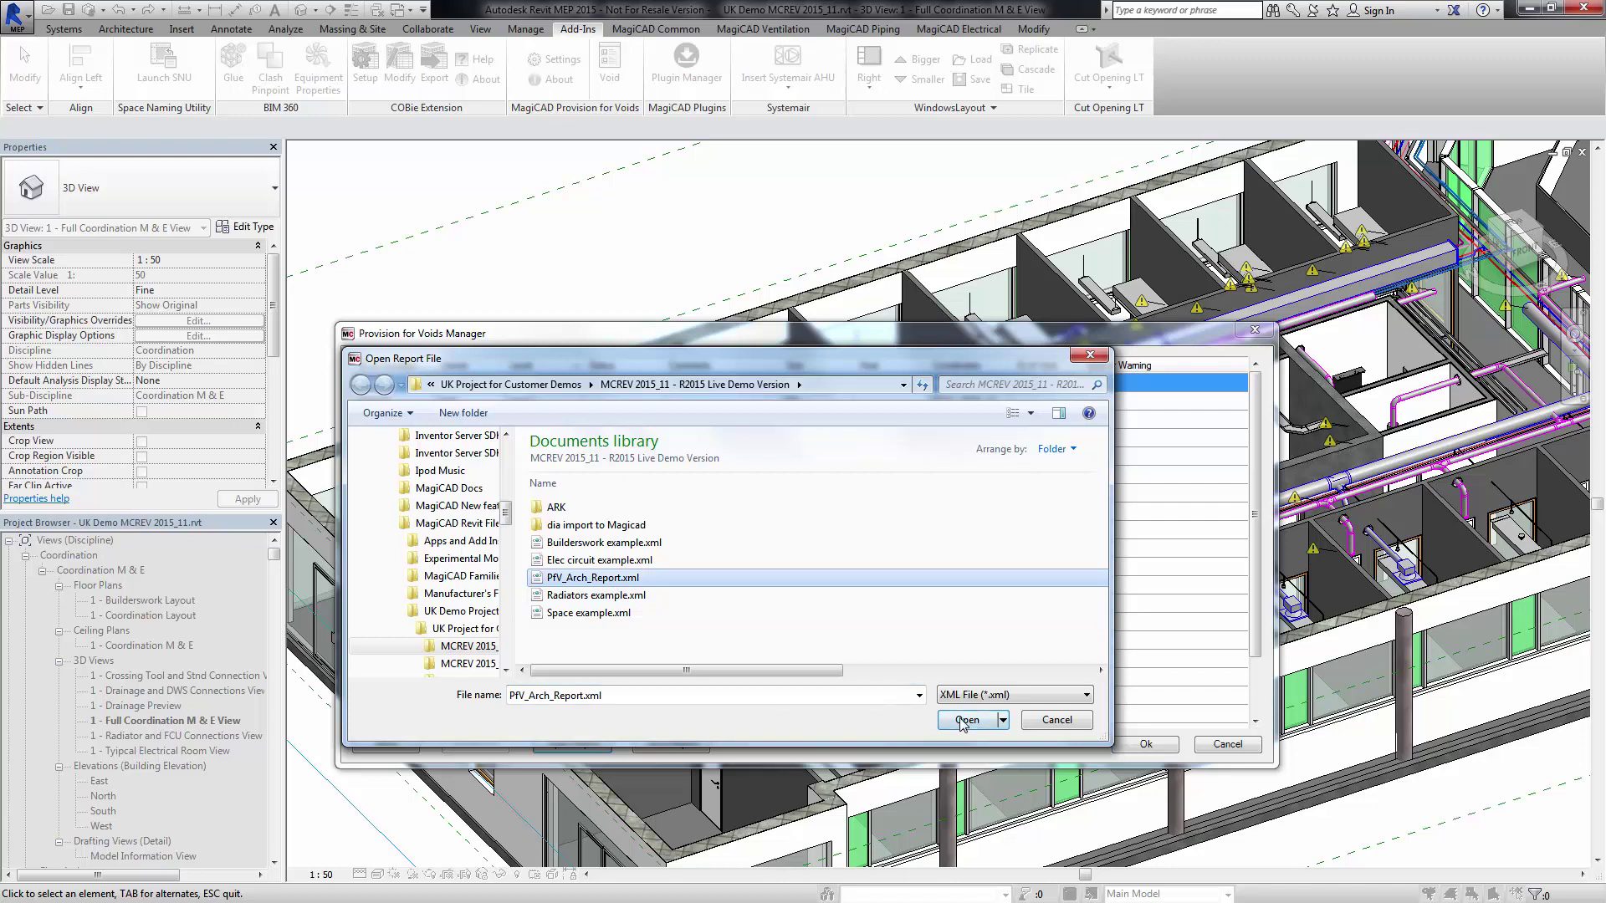
pyautogui.press('Return')
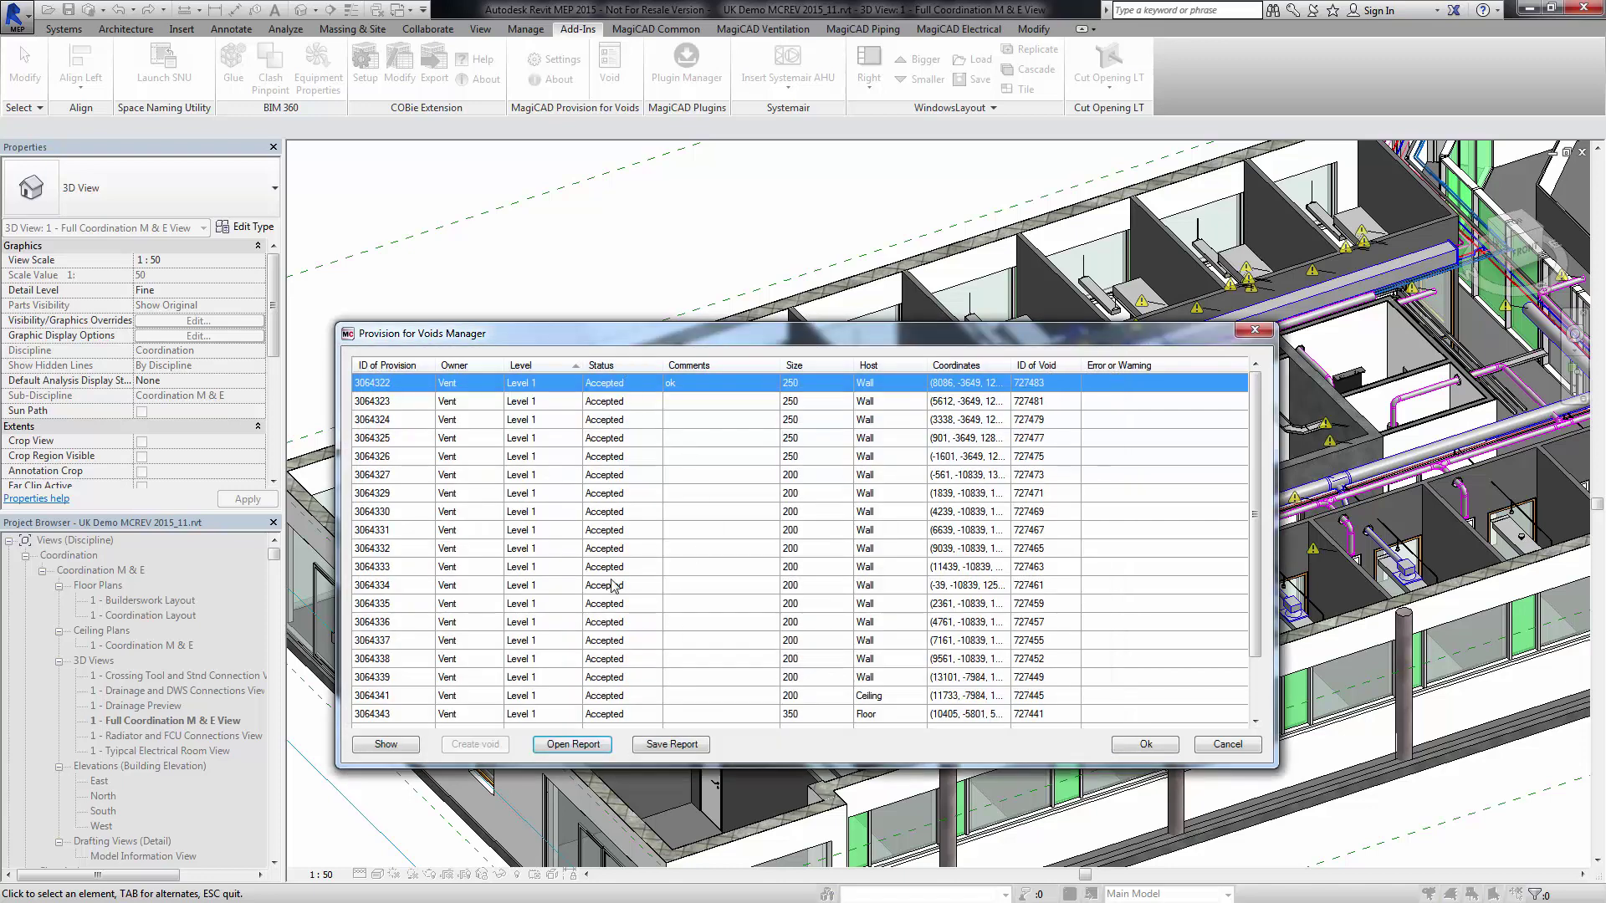
# - Zoom the 3D view to provision 3064329's wall void, moving the manager window aside
pyautogui.moveTo(711, 332); pyautogui.dragTo(773, 174)
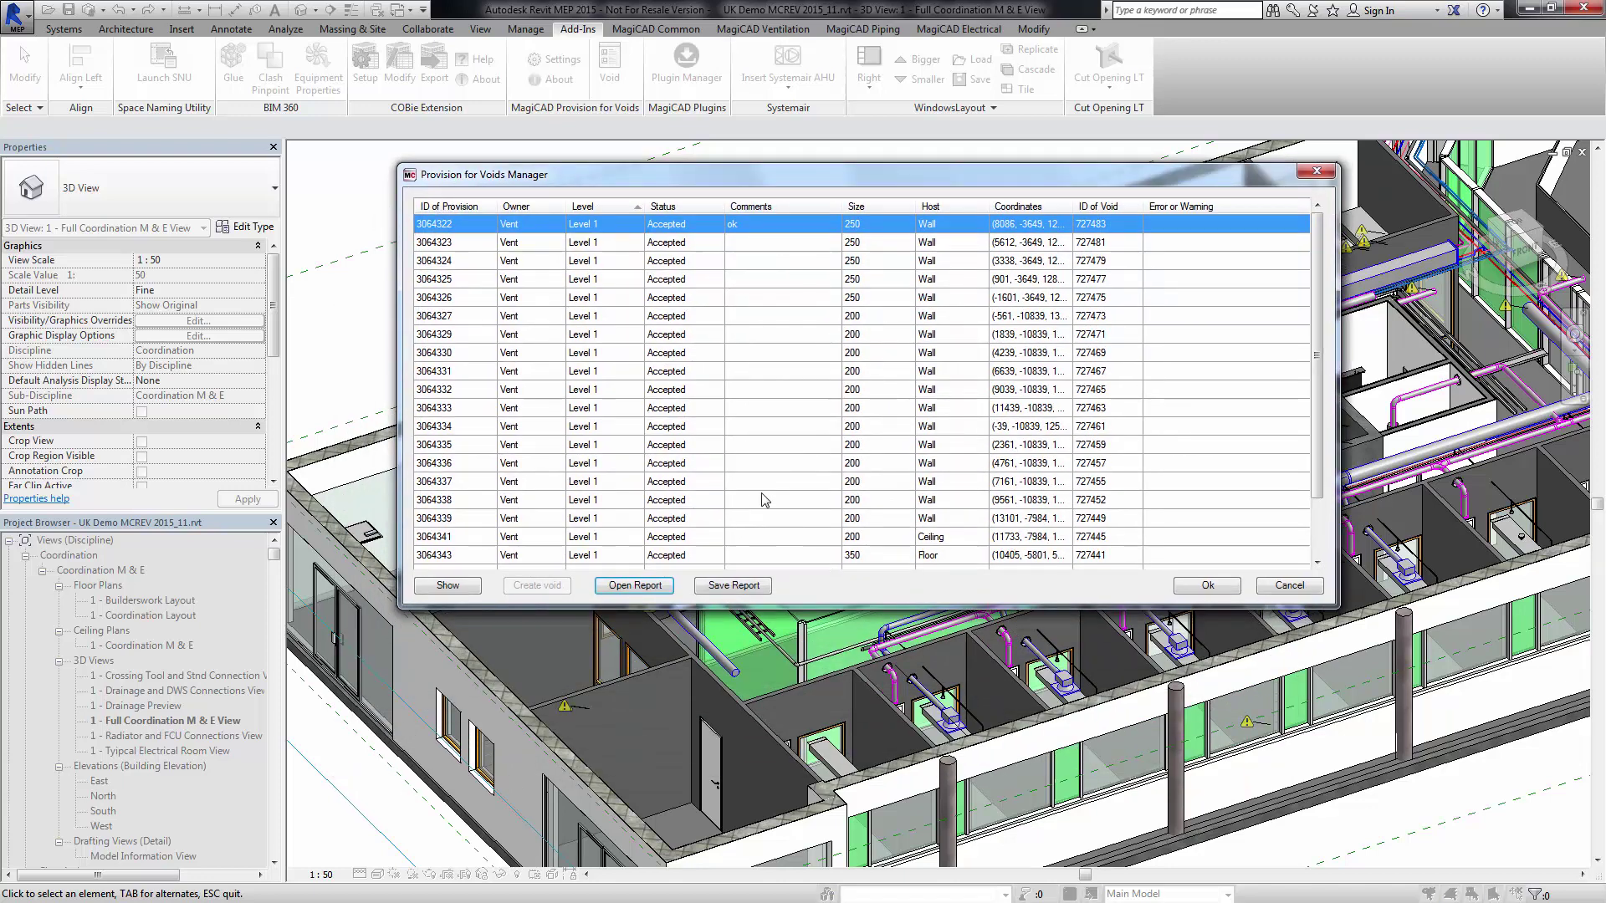
pyautogui.moveTo(890, 188); pyautogui.dragTo(939, 278)
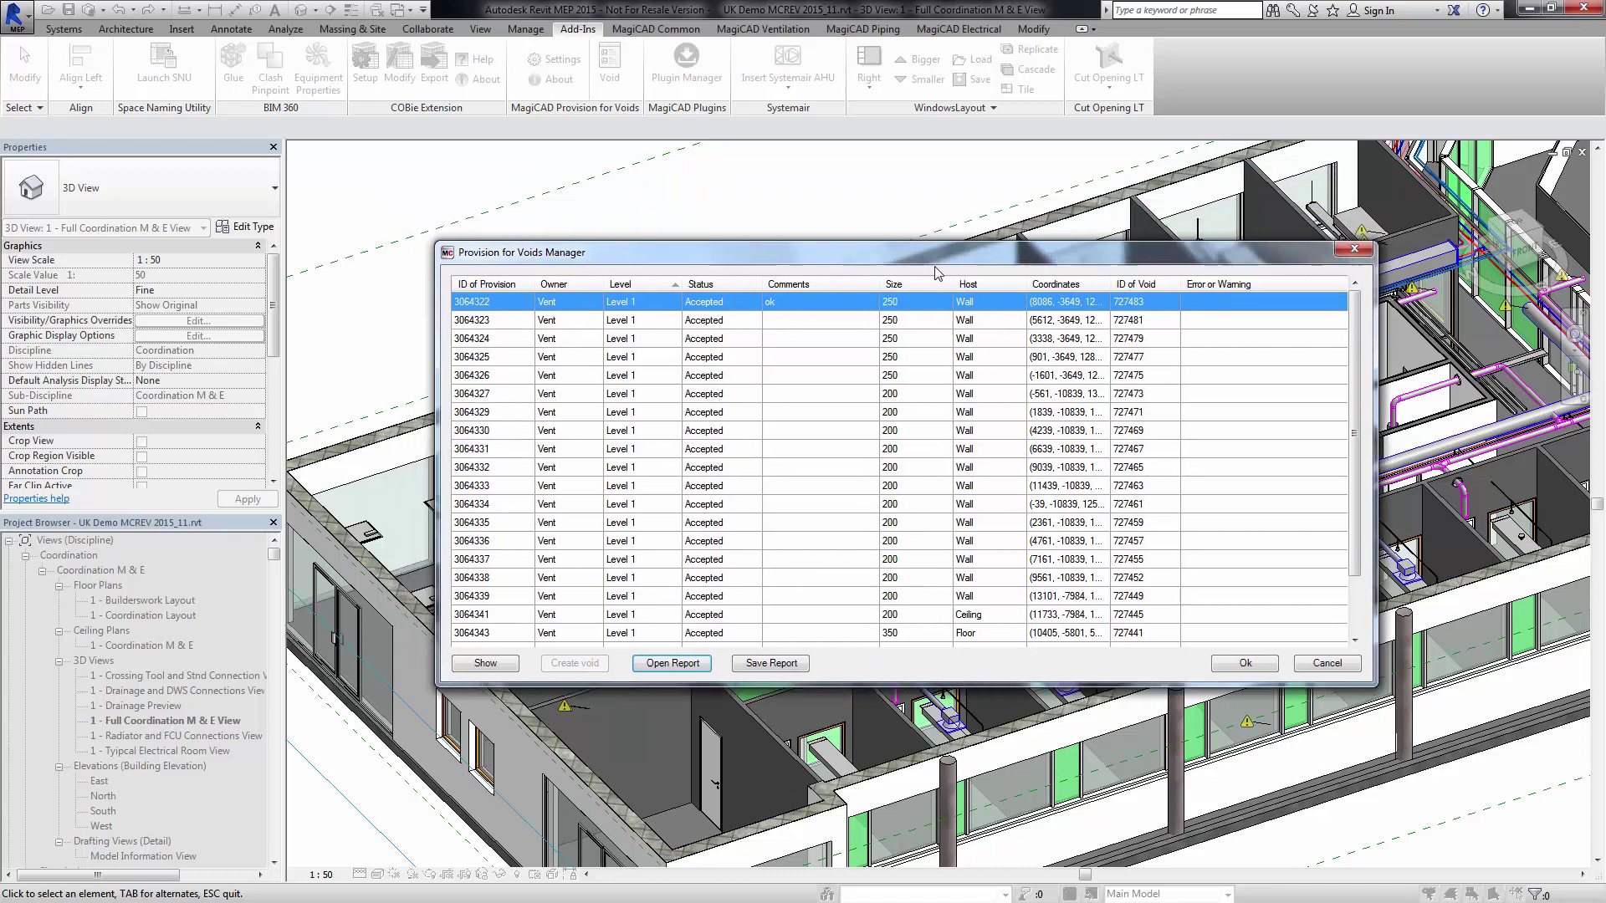
pyautogui.click(502, 423)
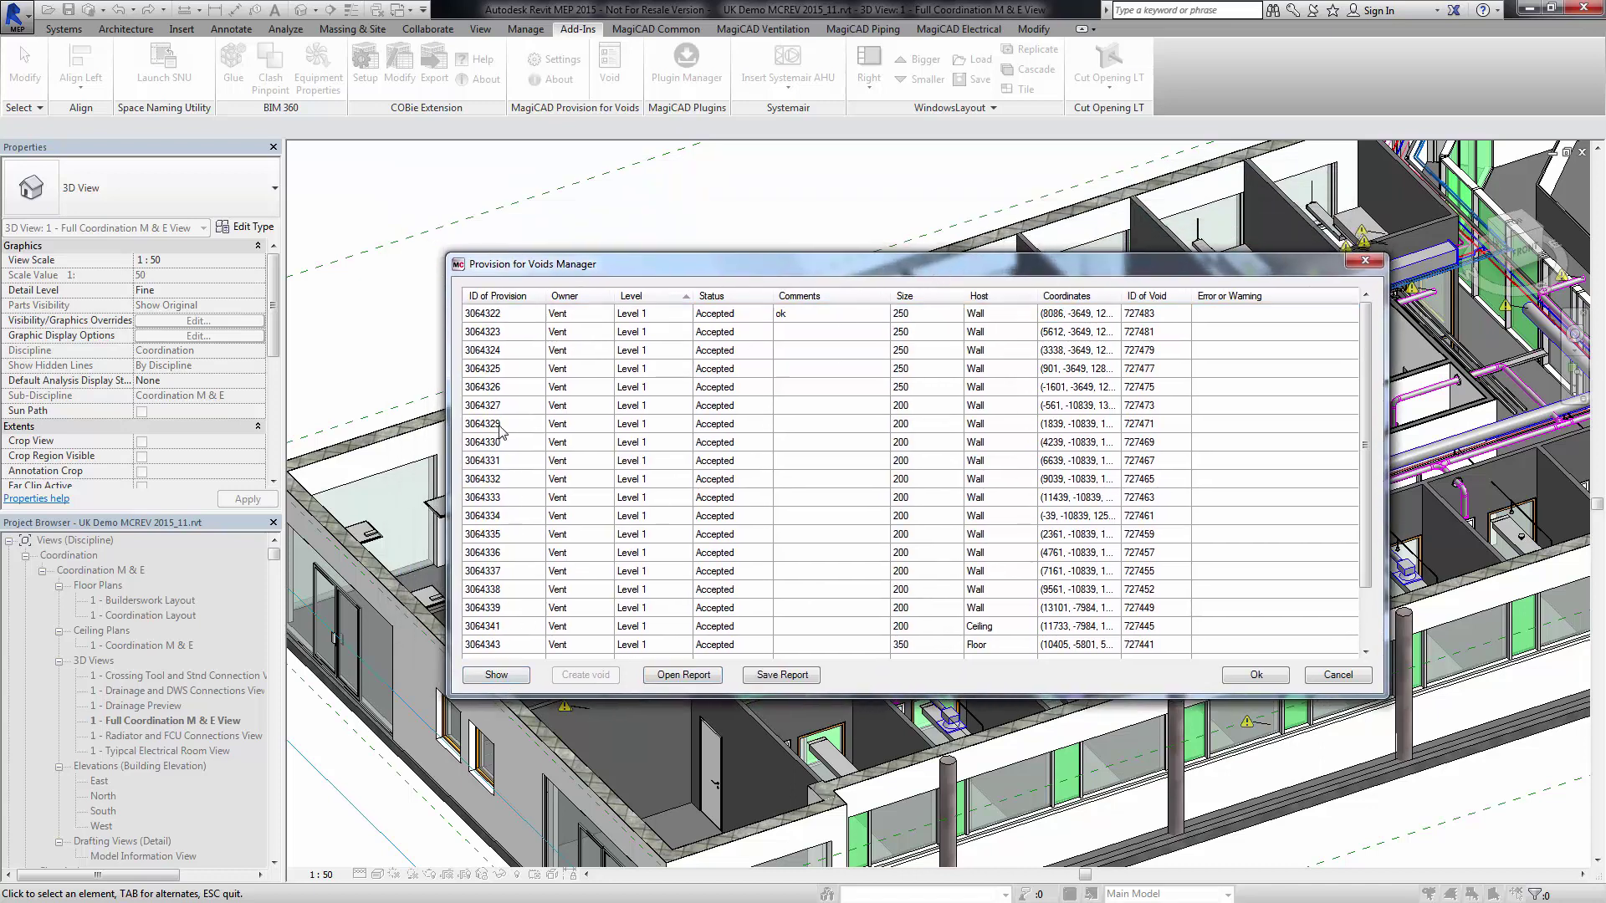
pyautogui.click(496, 675)
pyautogui.moveTo(698, 263); pyautogui.dragTo(817, 576)
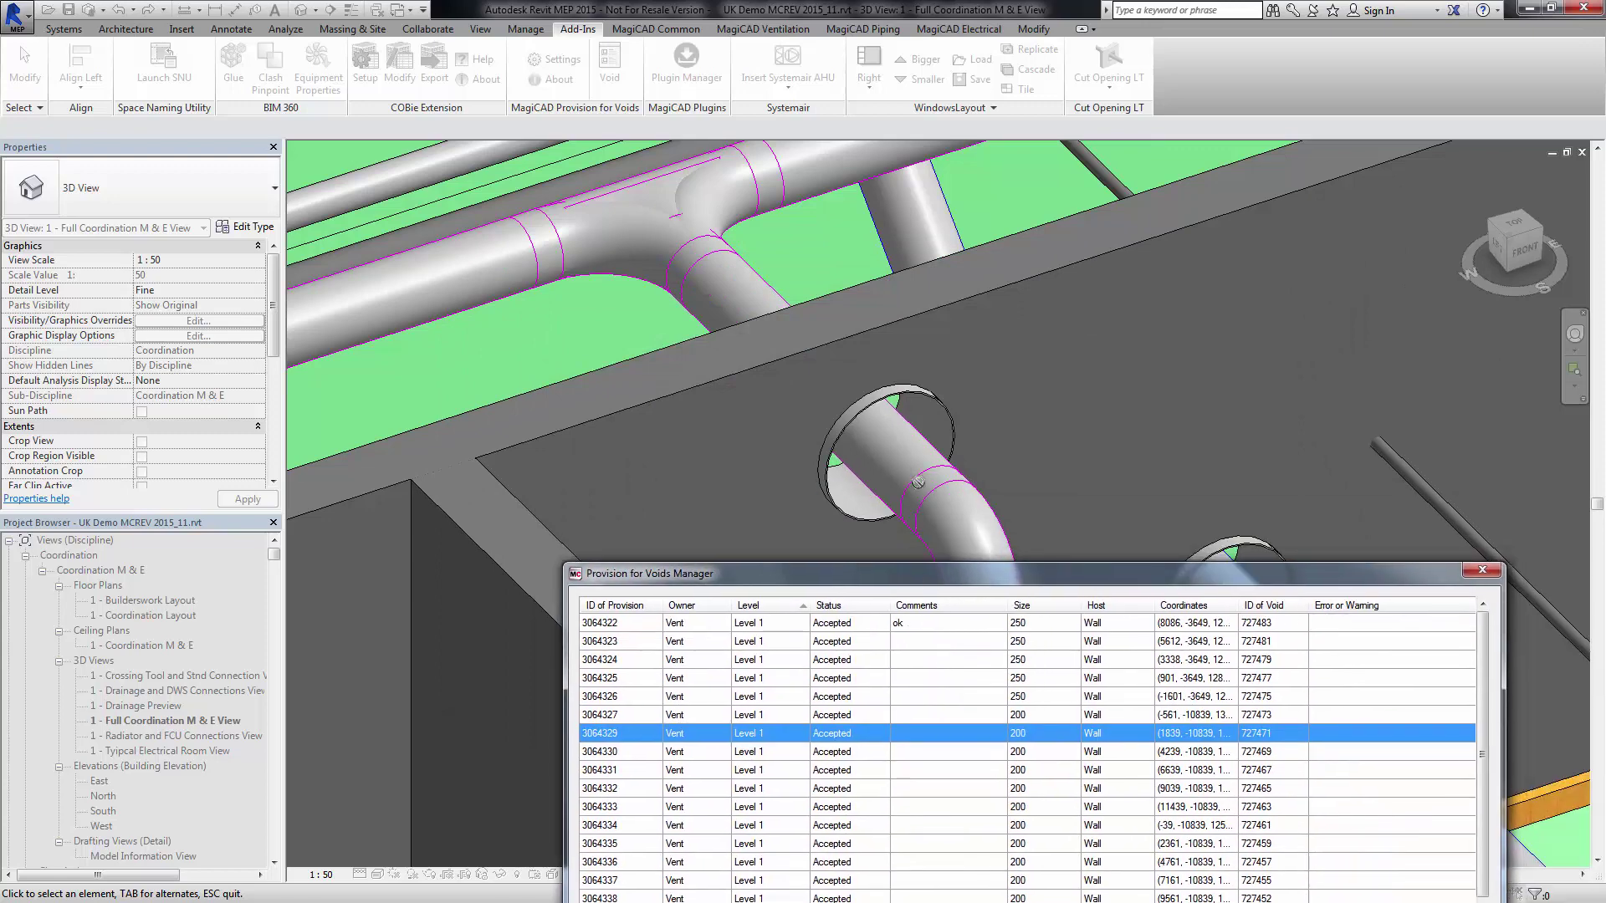
pyautogui.moveTo(997, 575); pyautogui.dragTo(815, 216)
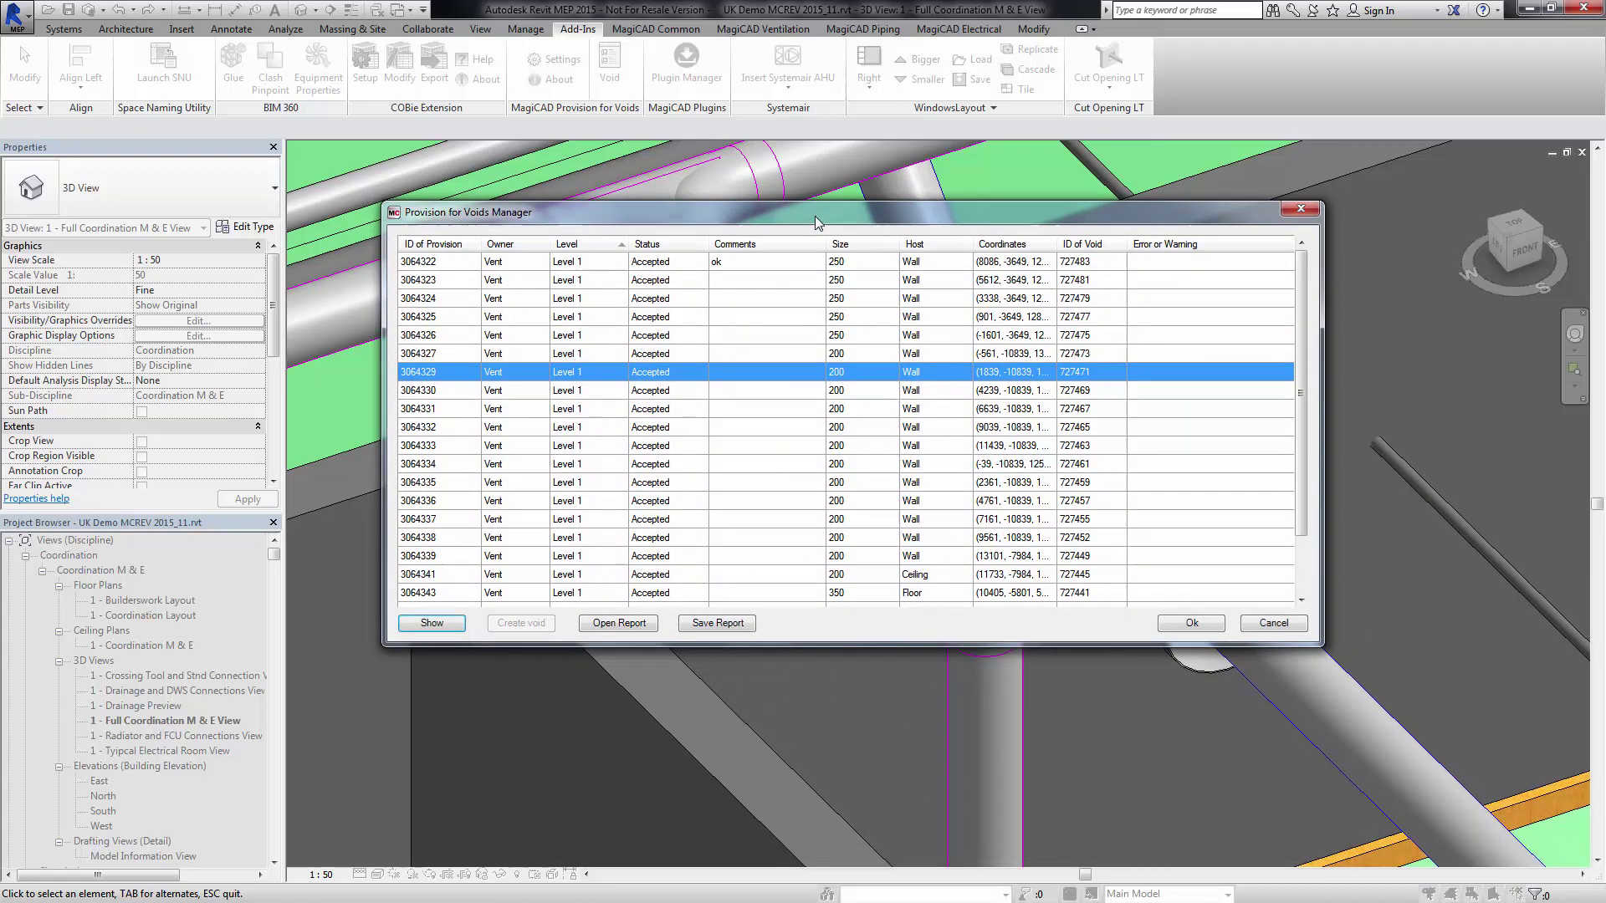
# - Close the Voids Manager and orbit to another room's duct passing through its void ring
pyautogui.click(1188, 624)
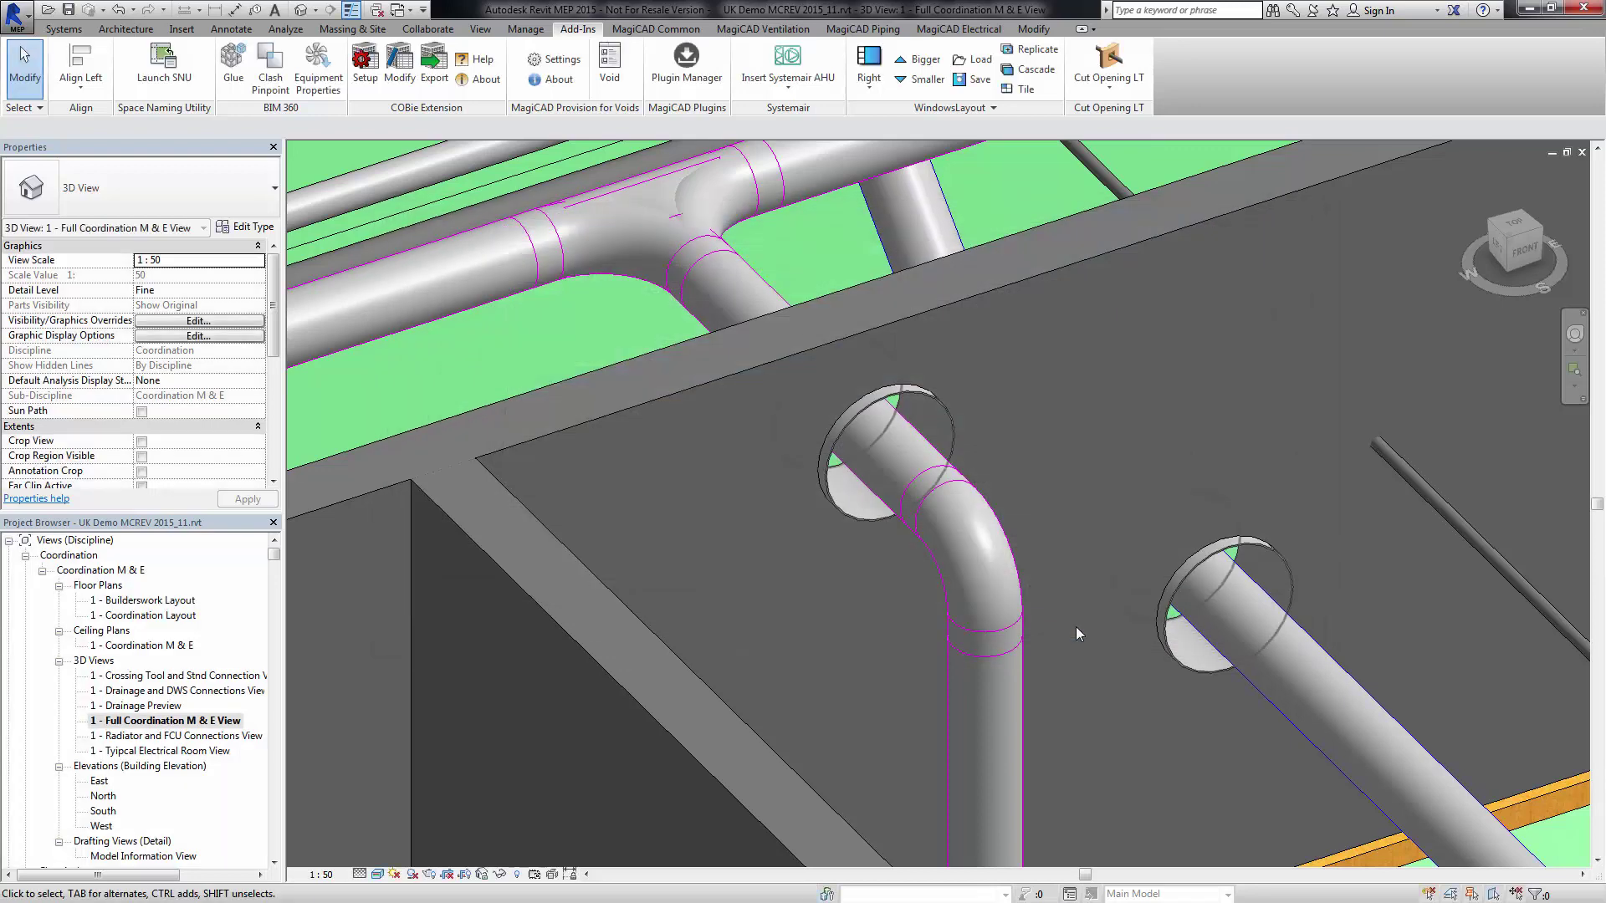
pyautogui.scroll(-10, 838, 496)
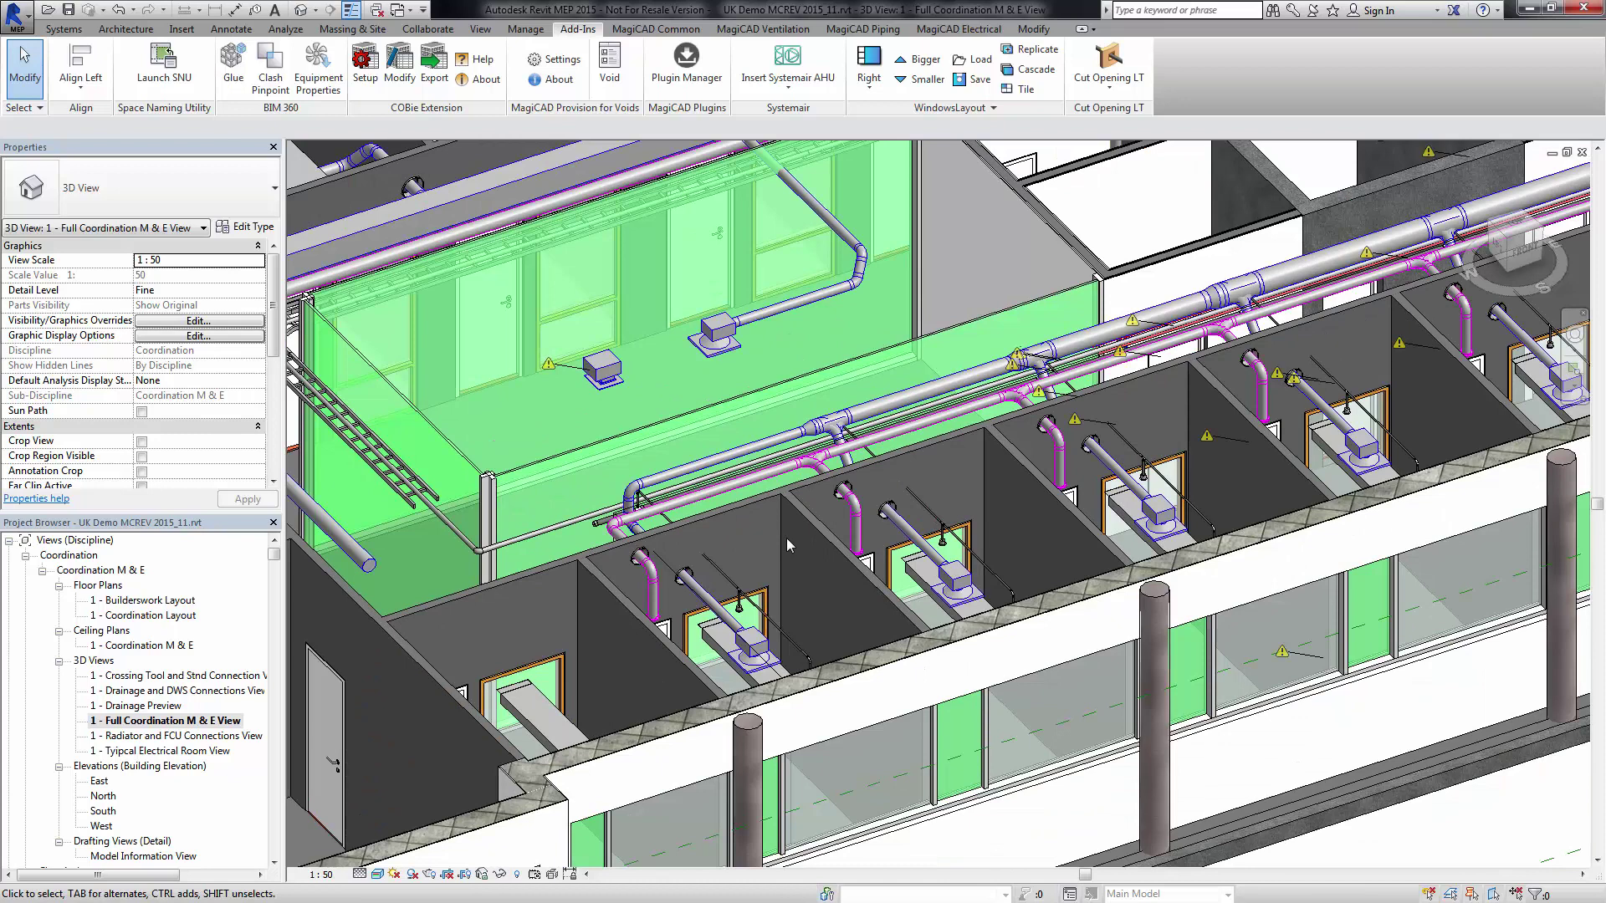
pyautogui.scroll(3, 835, 492)
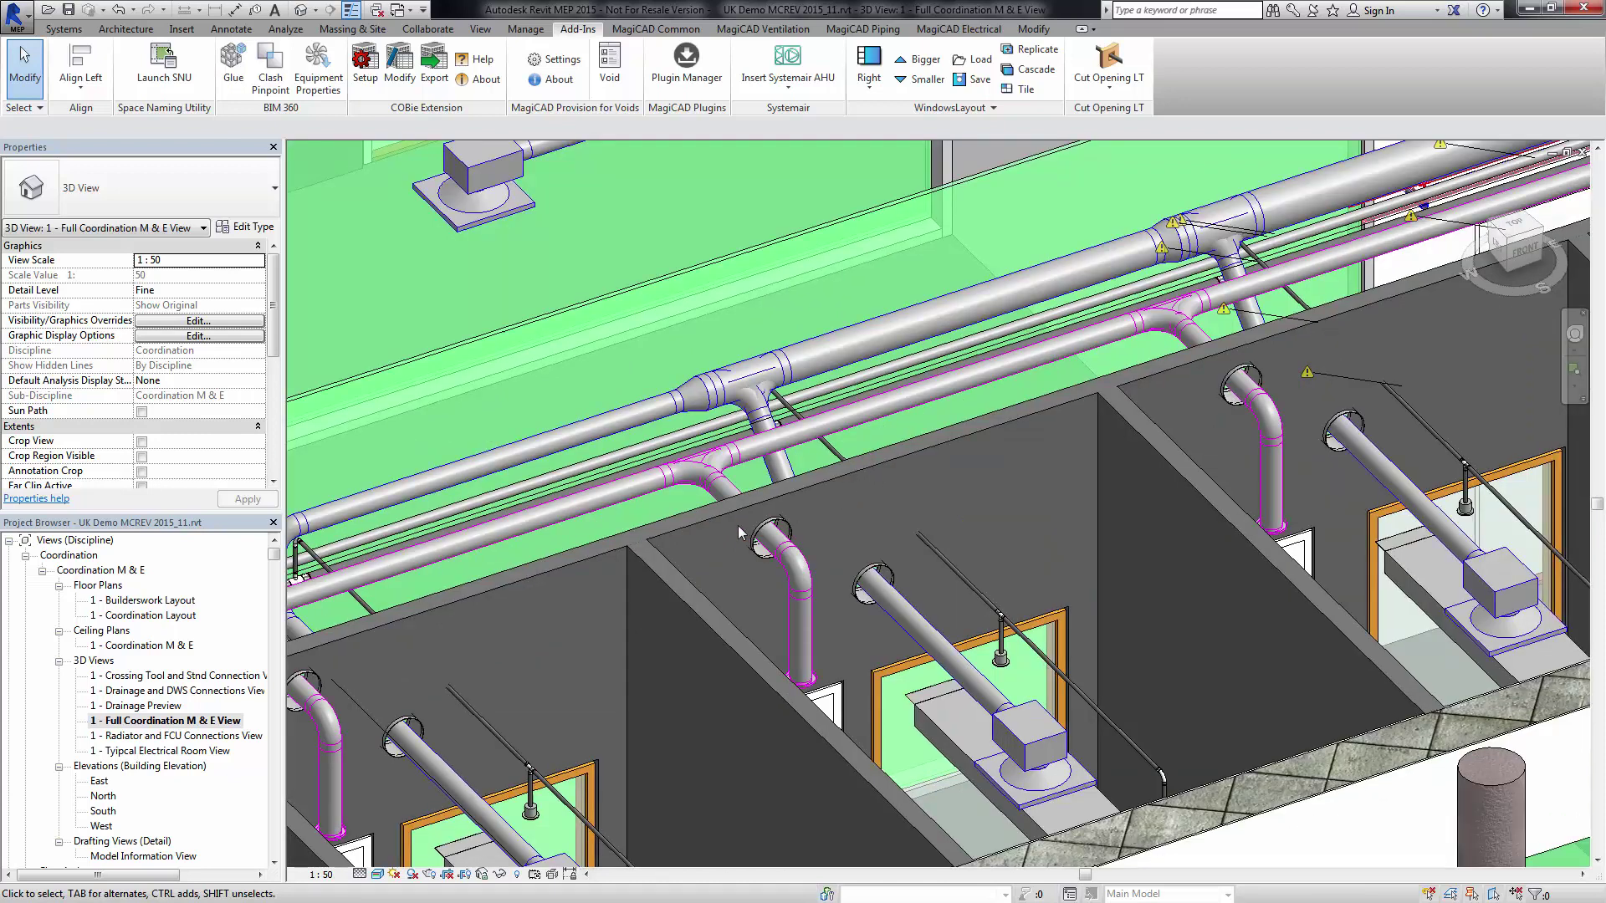
pyautogui.scroll(3, 739, 525)
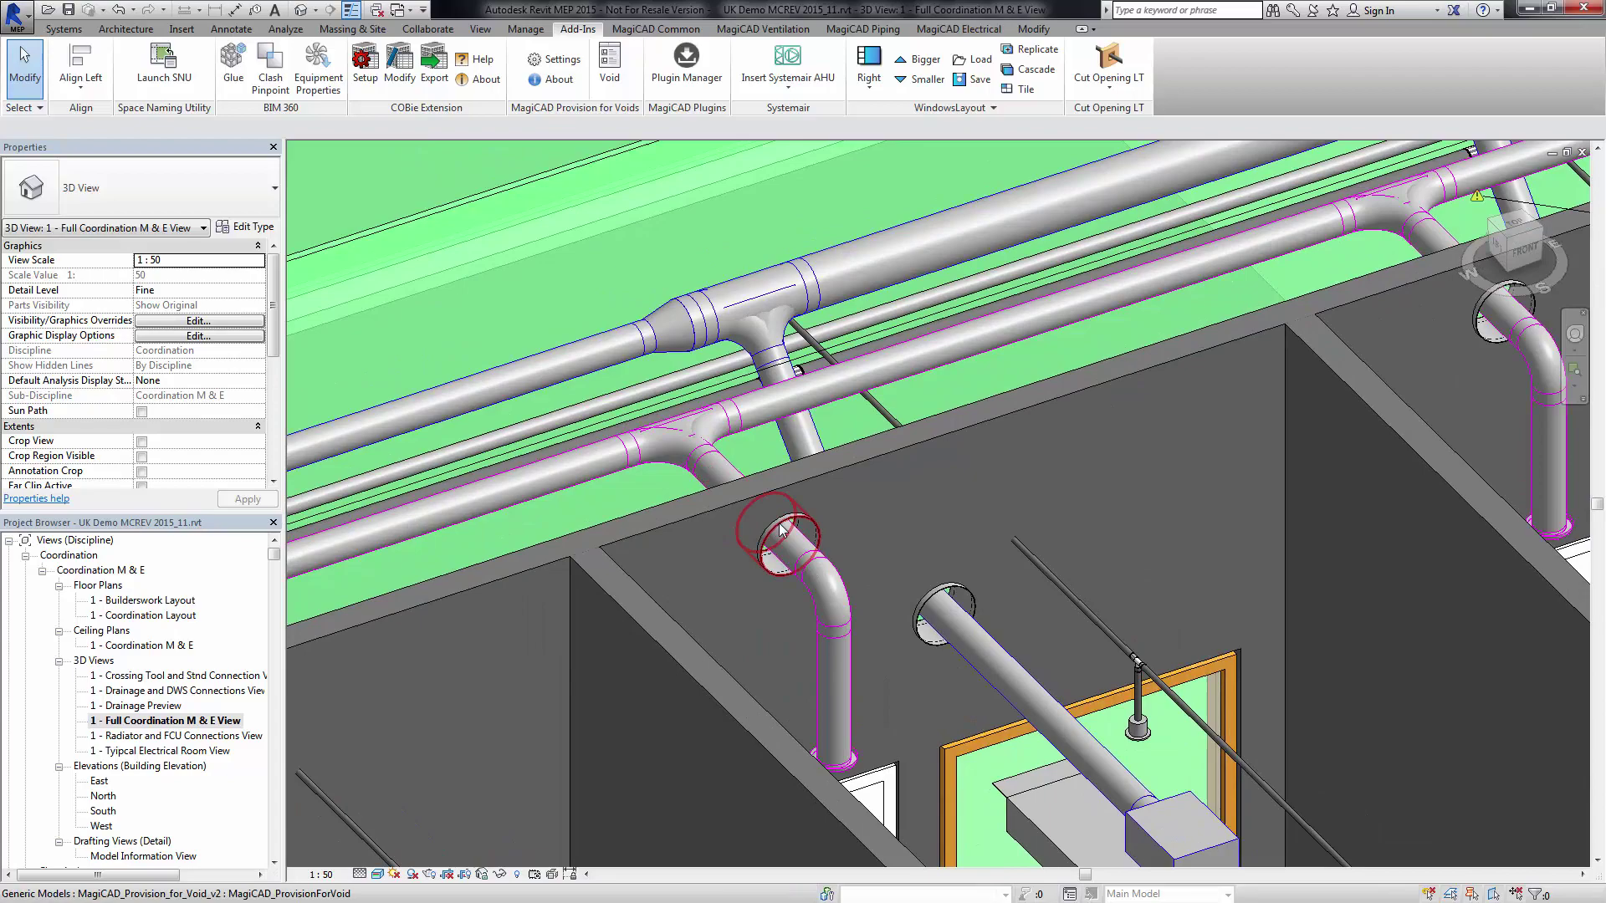
pyautogui.scroll(-3, 929, 448)
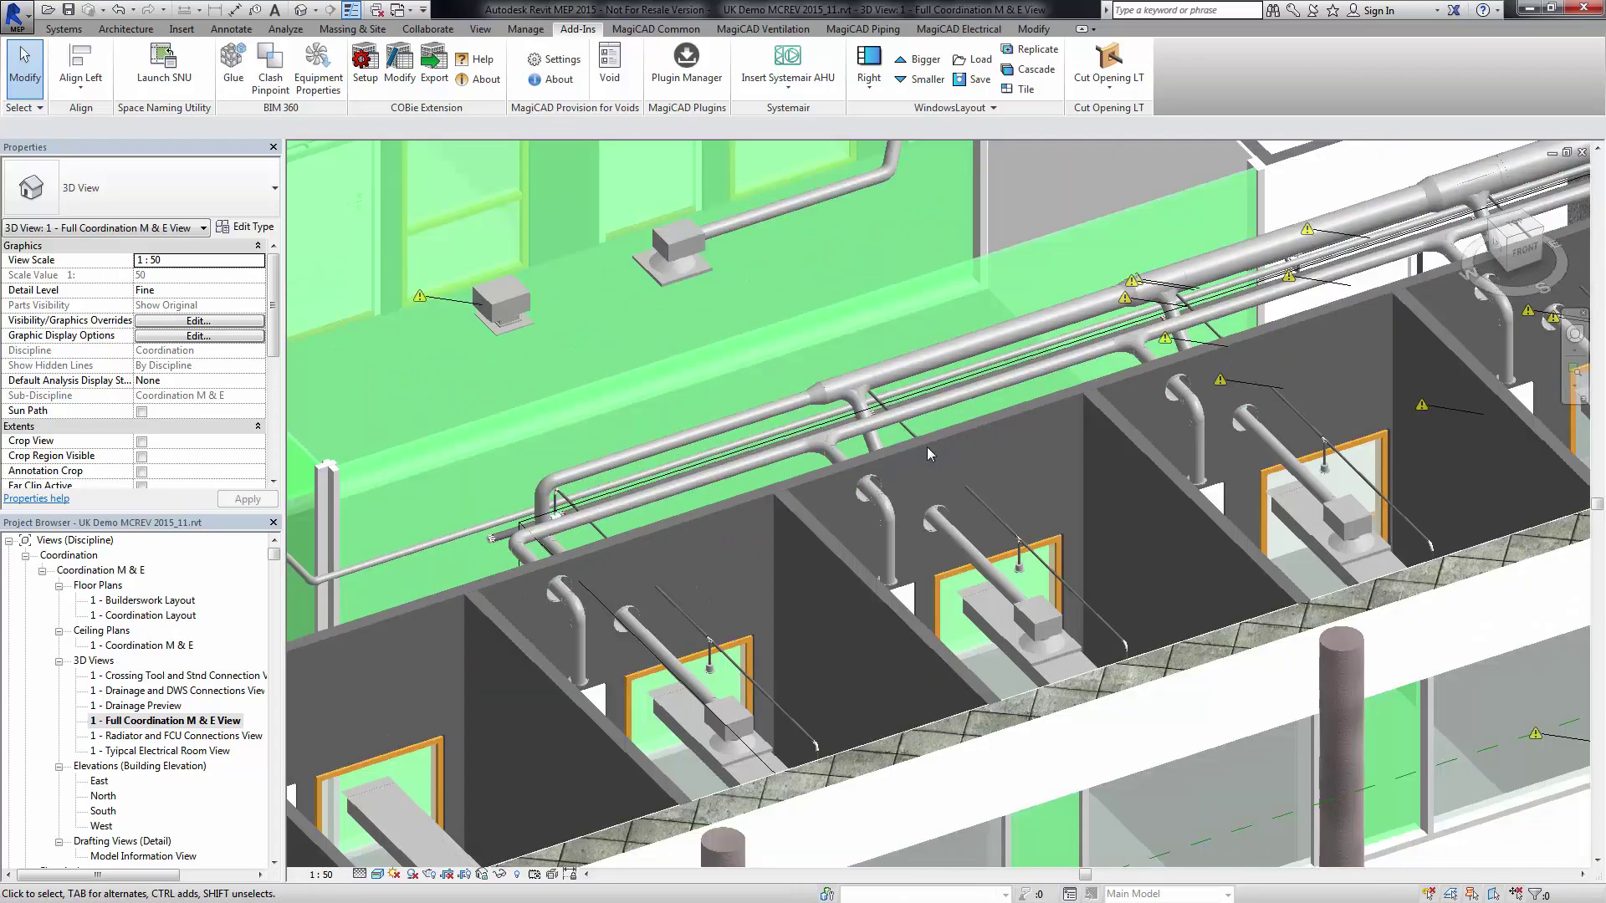
pyautogui.scroll(-3, 929, 452)
pyautogui.keyDown('shift'); pyautogui.moveTo(921, 374); pyautogui.dragTo(835, 373, button='middle'); pyautogui.keyUp('shift')
pyautogui.scroll(5, 833, 435)
pyautogui.scroll(-5, 841, 546)
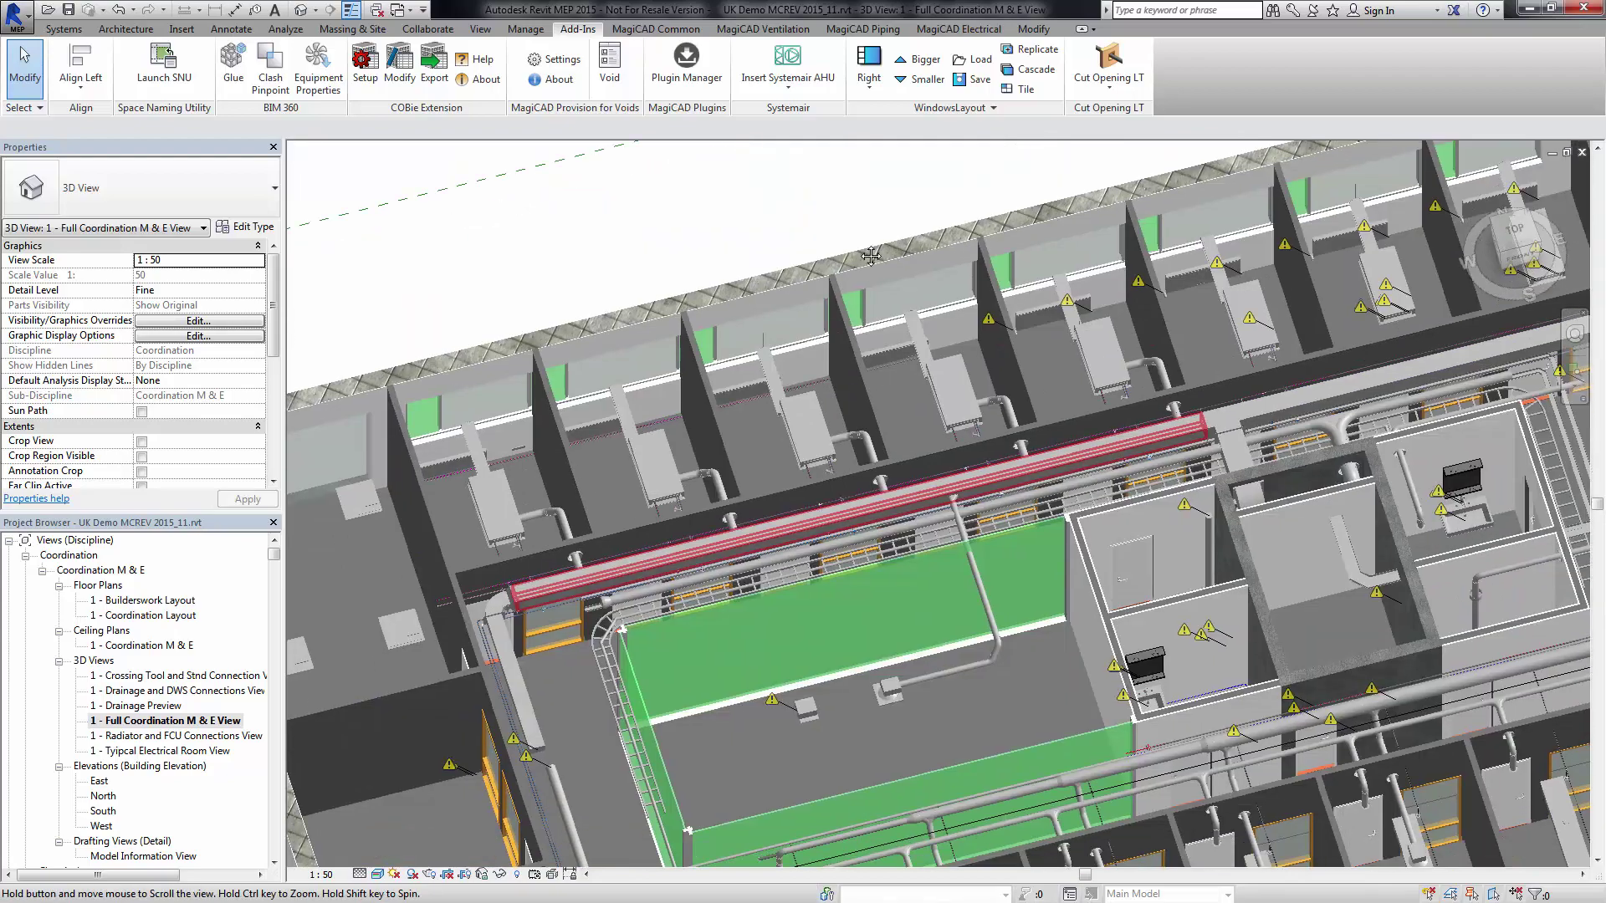
pyautogui.keyDown('shift'); pyautogui.moveTo(841, 546); pyautogui.dragTo(795, 531, button='middle'); pyautogui.keyUp('shift')
pyautogui.scroll(5, 786, 532)
pyautogui.scroll(4, 706, 439)
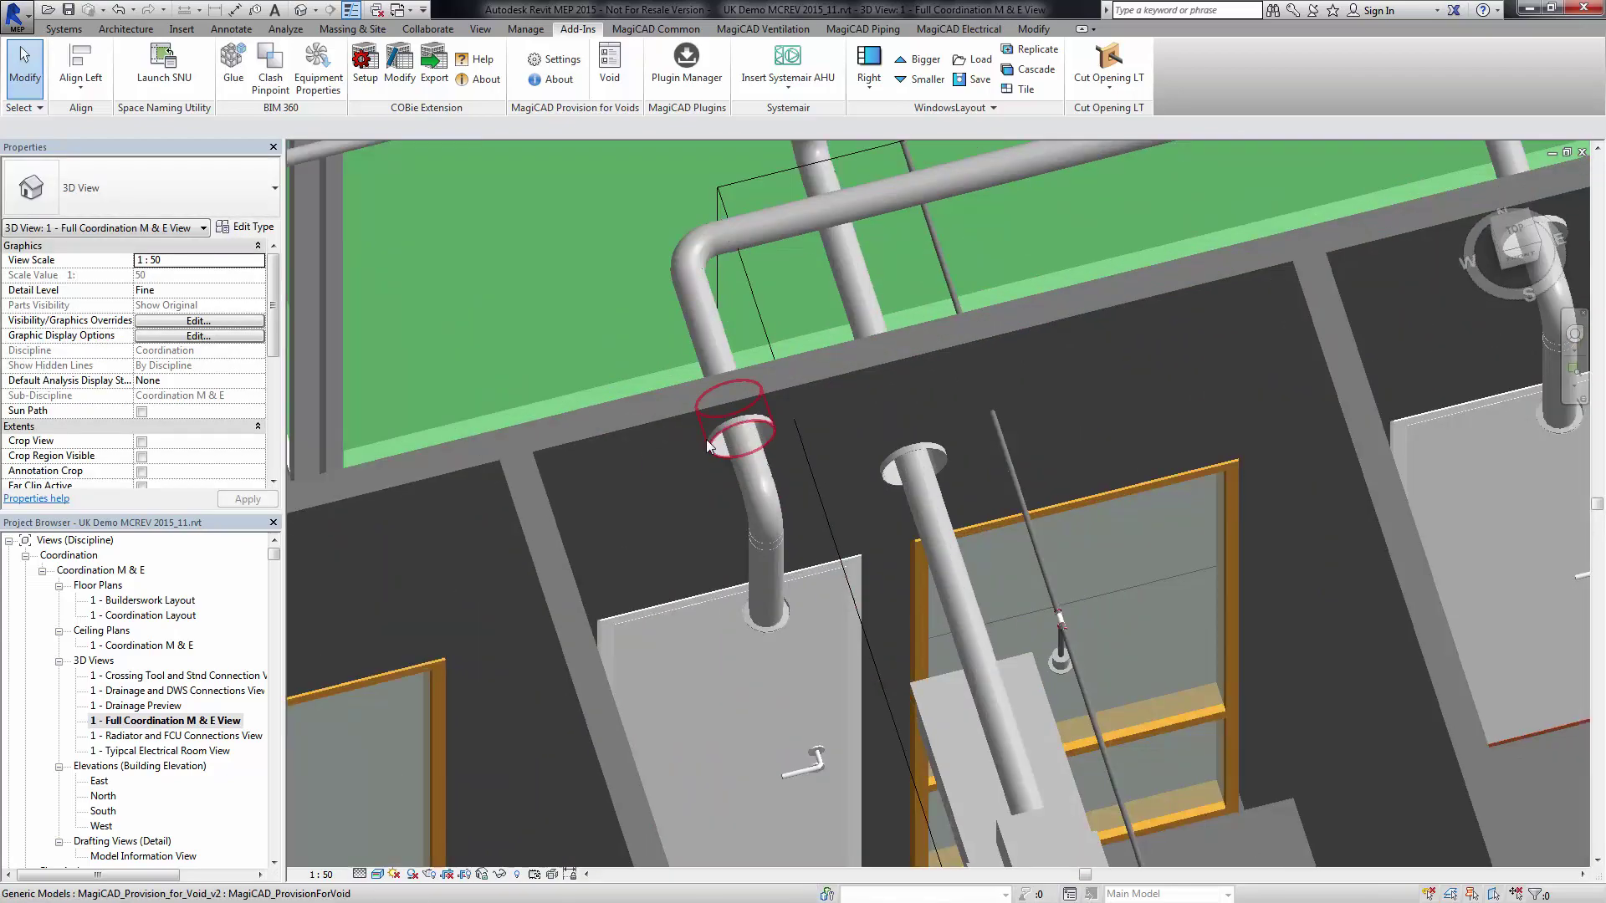
# - Move the rising duct and its void provision left together, leaving the original wall opening empty
pyautogui.click(727, 434)
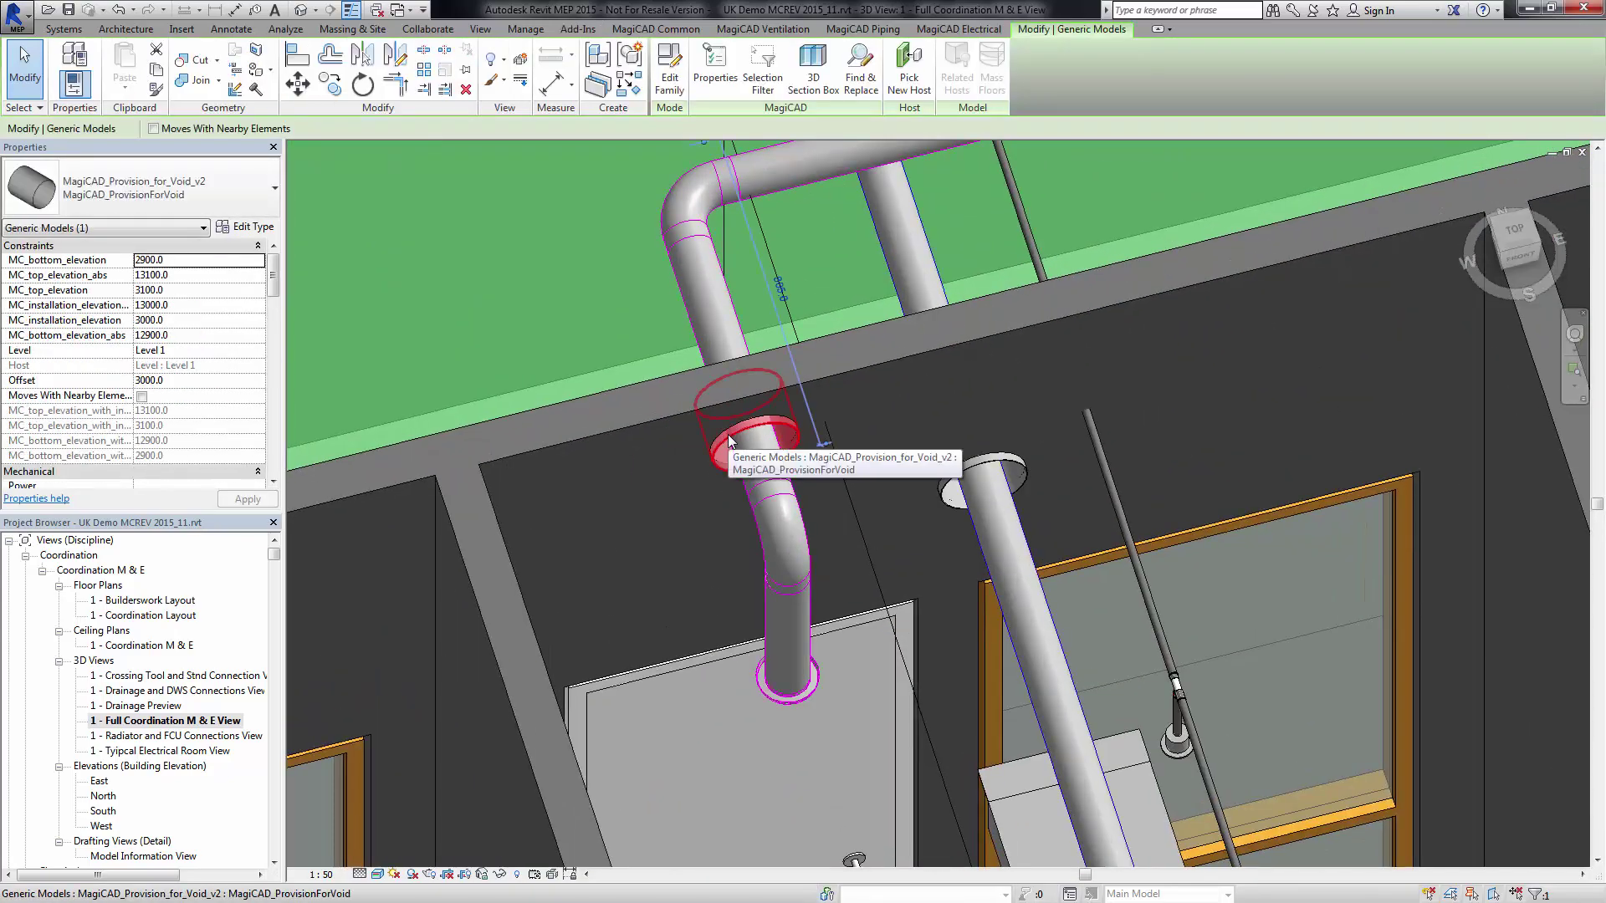
pyautogui.keyDown('ctrl'); pyautogui.click(746, 482); pyautogui.keyUp('ctrl')
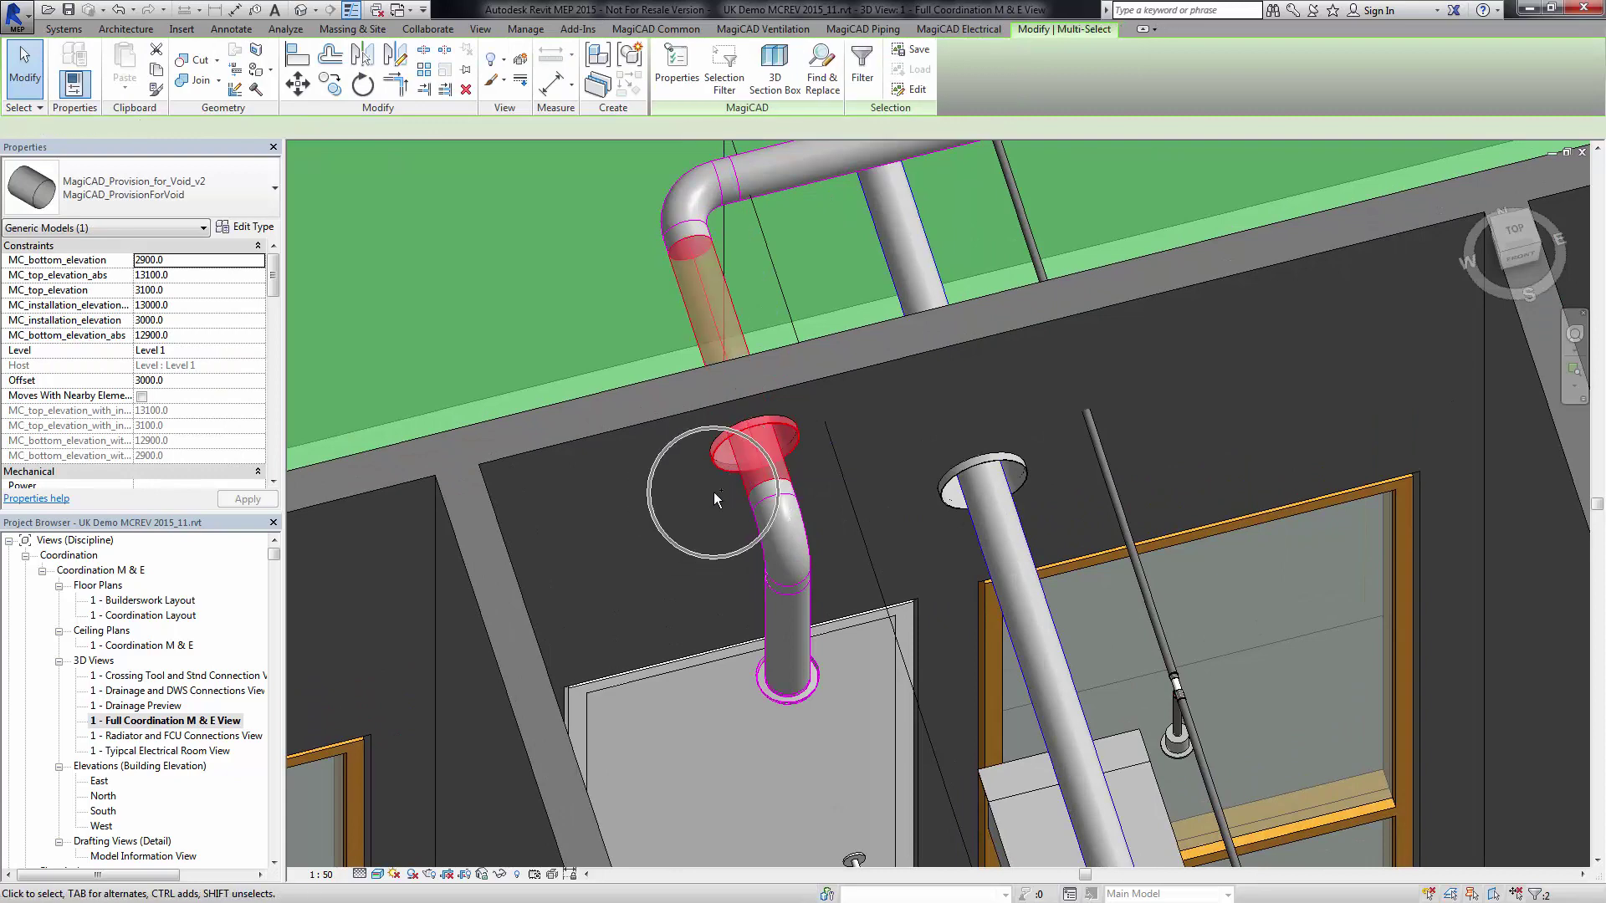
pyautogui.press('Left')
pyautogui.press('Left')
pyautogui.press('Left')
pyautogui.press('Left')
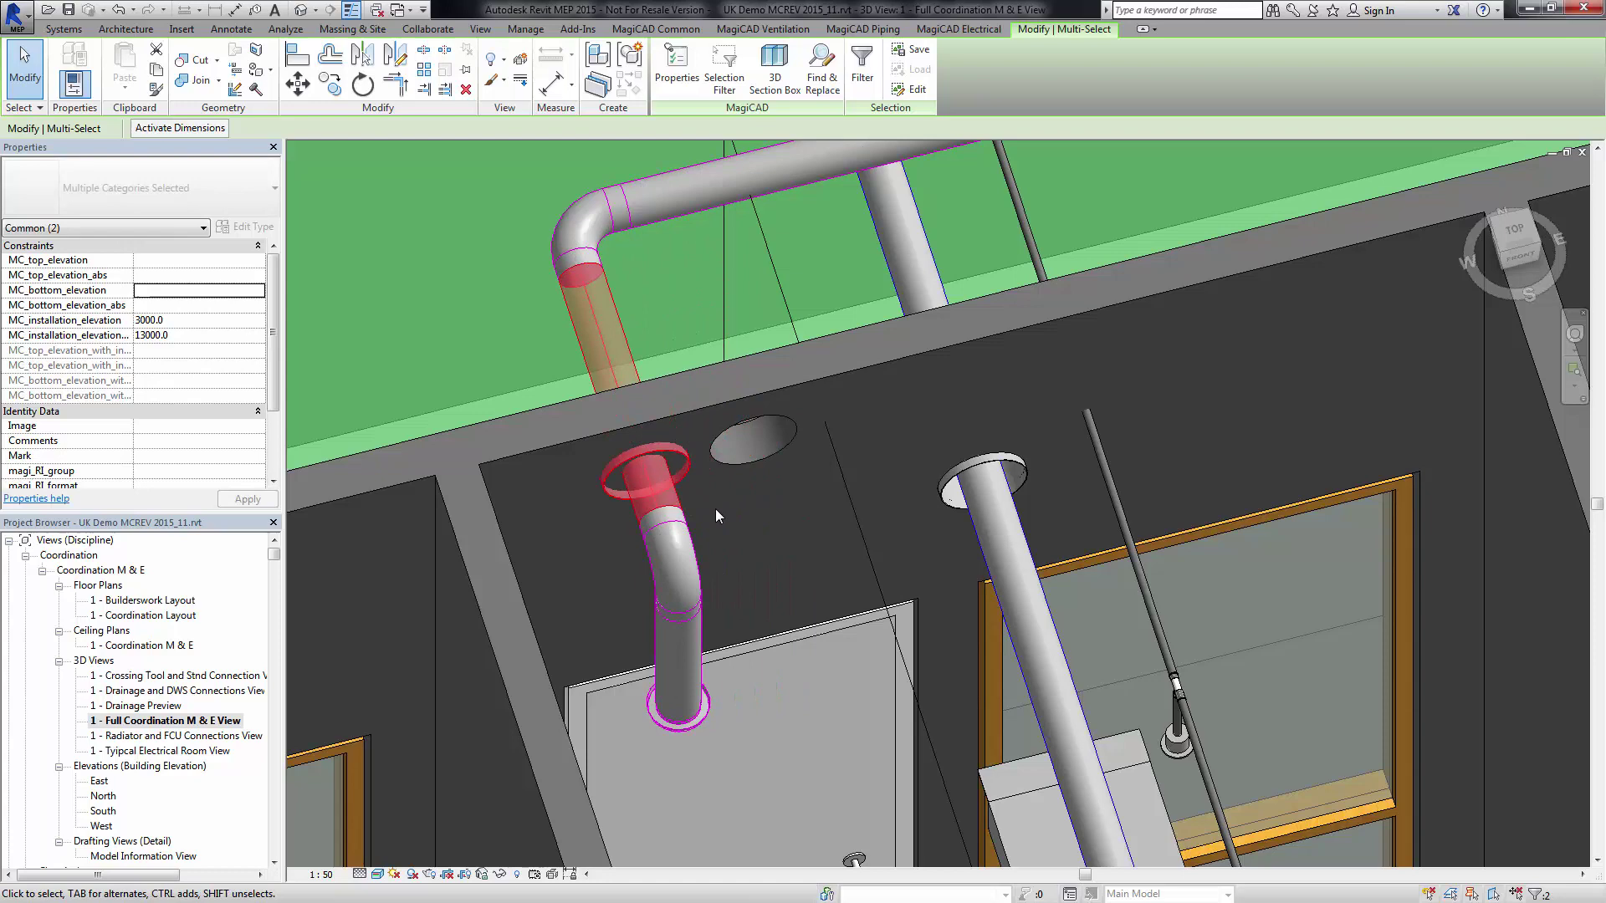
pyautogui.moveTo(715, 509)
pyautogui.keyDown('shift'); pyautogui.mouseDown(button='middle')
pyautogui.moveTo(758, 384)
pyautogui.moveTo(734, 489)
pyautogui.mouseUp(button='middle'); pyautogui.keyUp('shift')
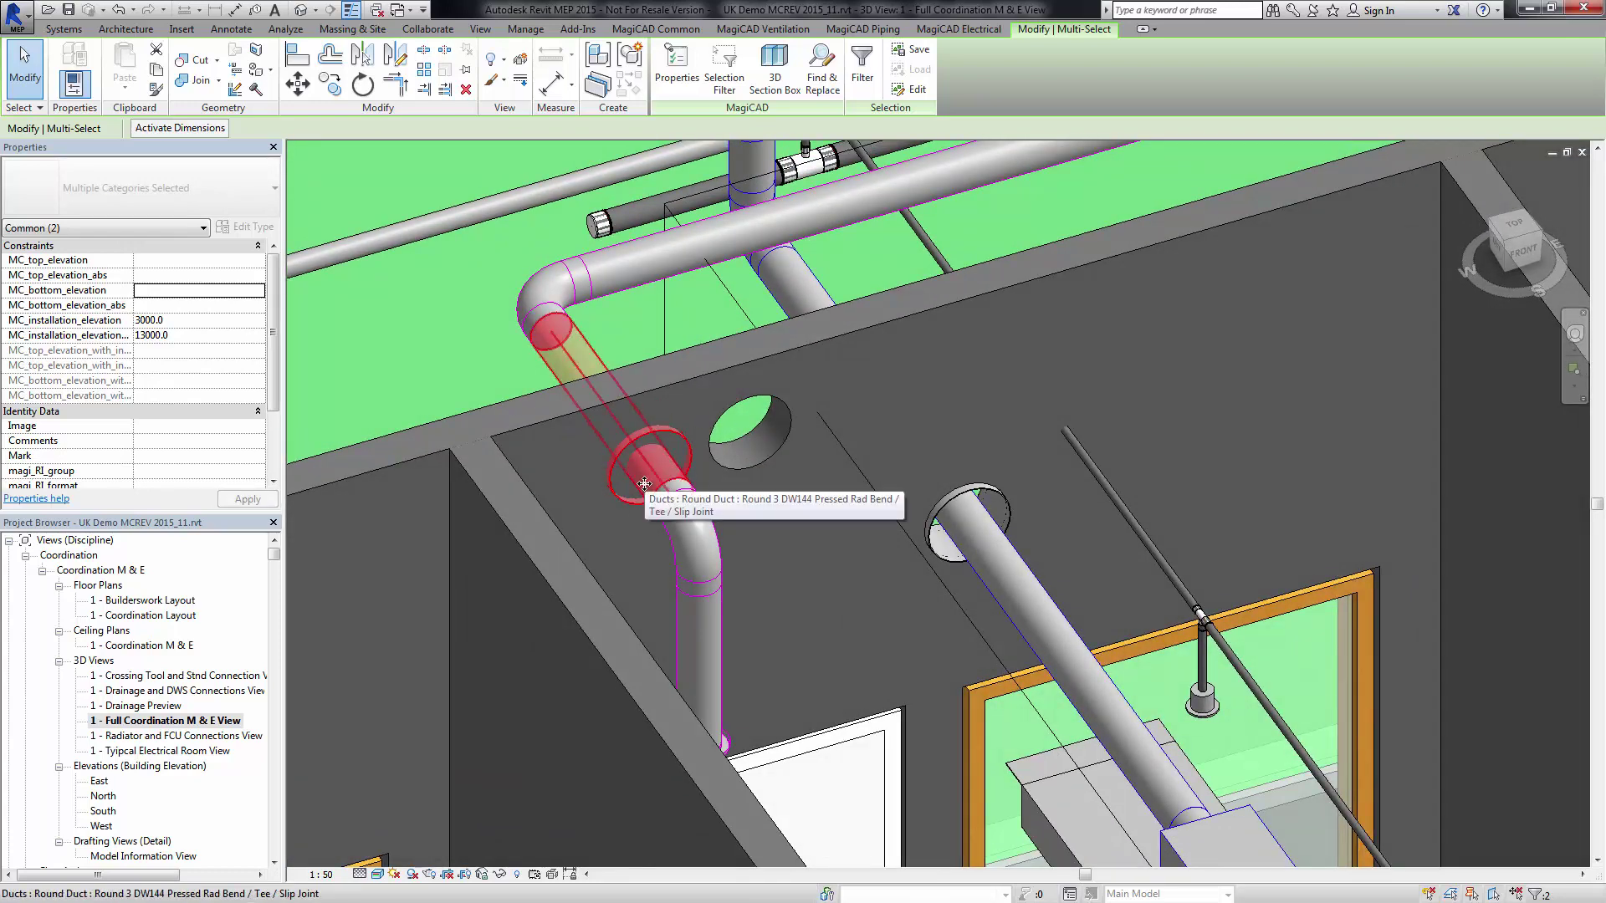
pyautogui.press('Escape')
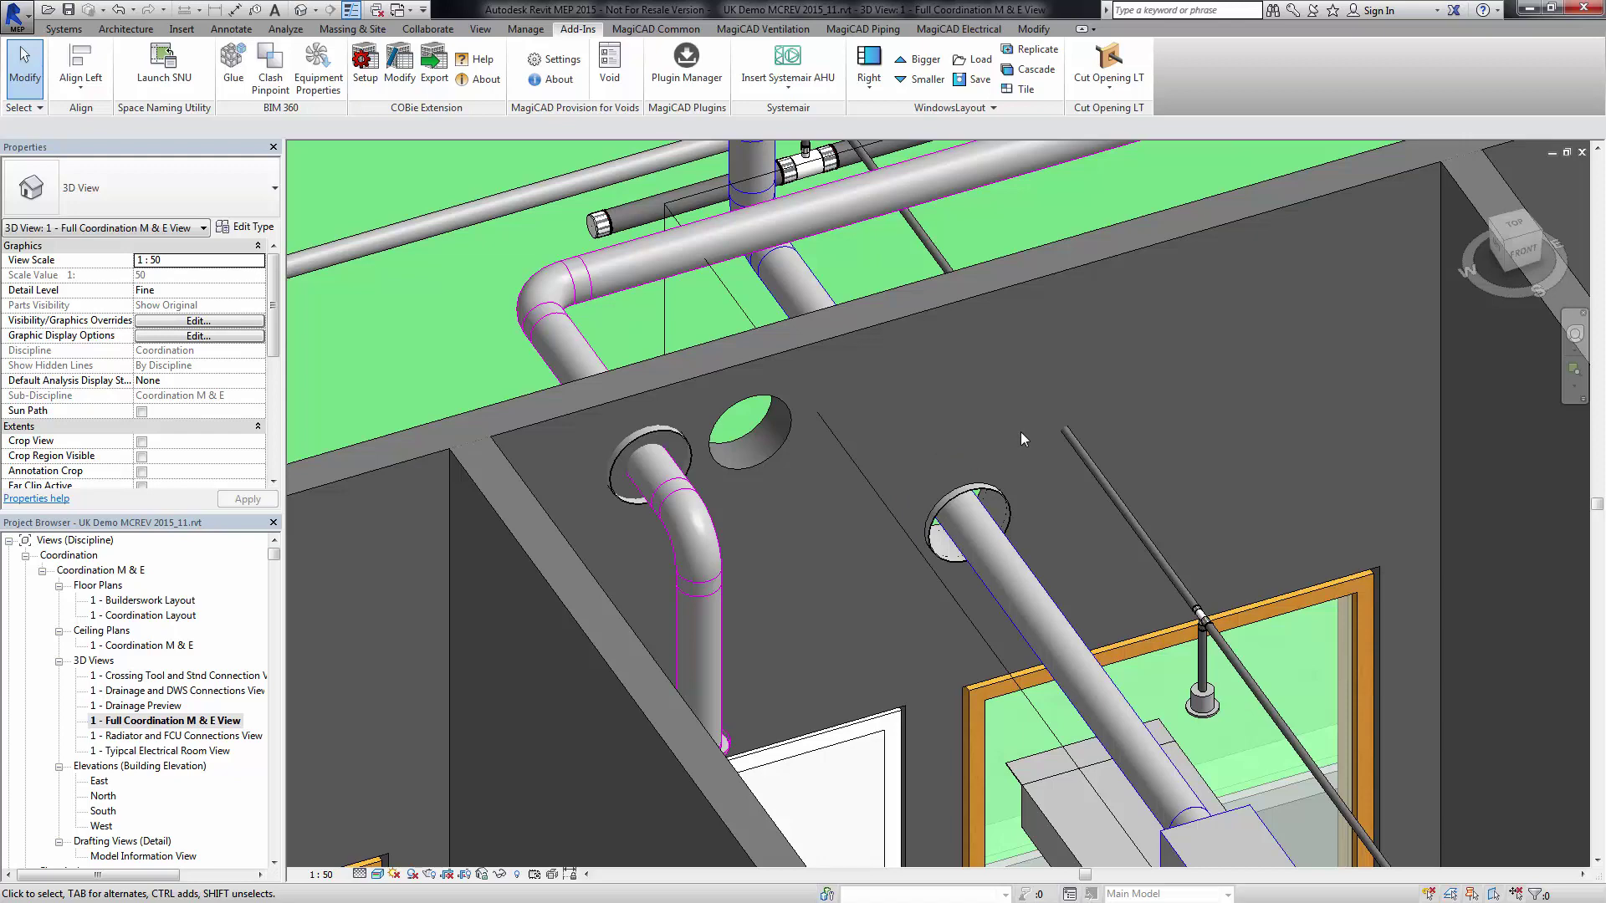
# - Leave provision 3064334's status at Accepted despite its provision/void size mismatch warning
pyautogui.keyDown('shift'); pyautogui.moveTo(1020, 431); pyautogui.dragTo(937, 438, button='middle'); pyautogui.keyUp('shift')
pyautogui.scroll(-3, 934, 432)
pyautogui.scroll(1, 887, 430)
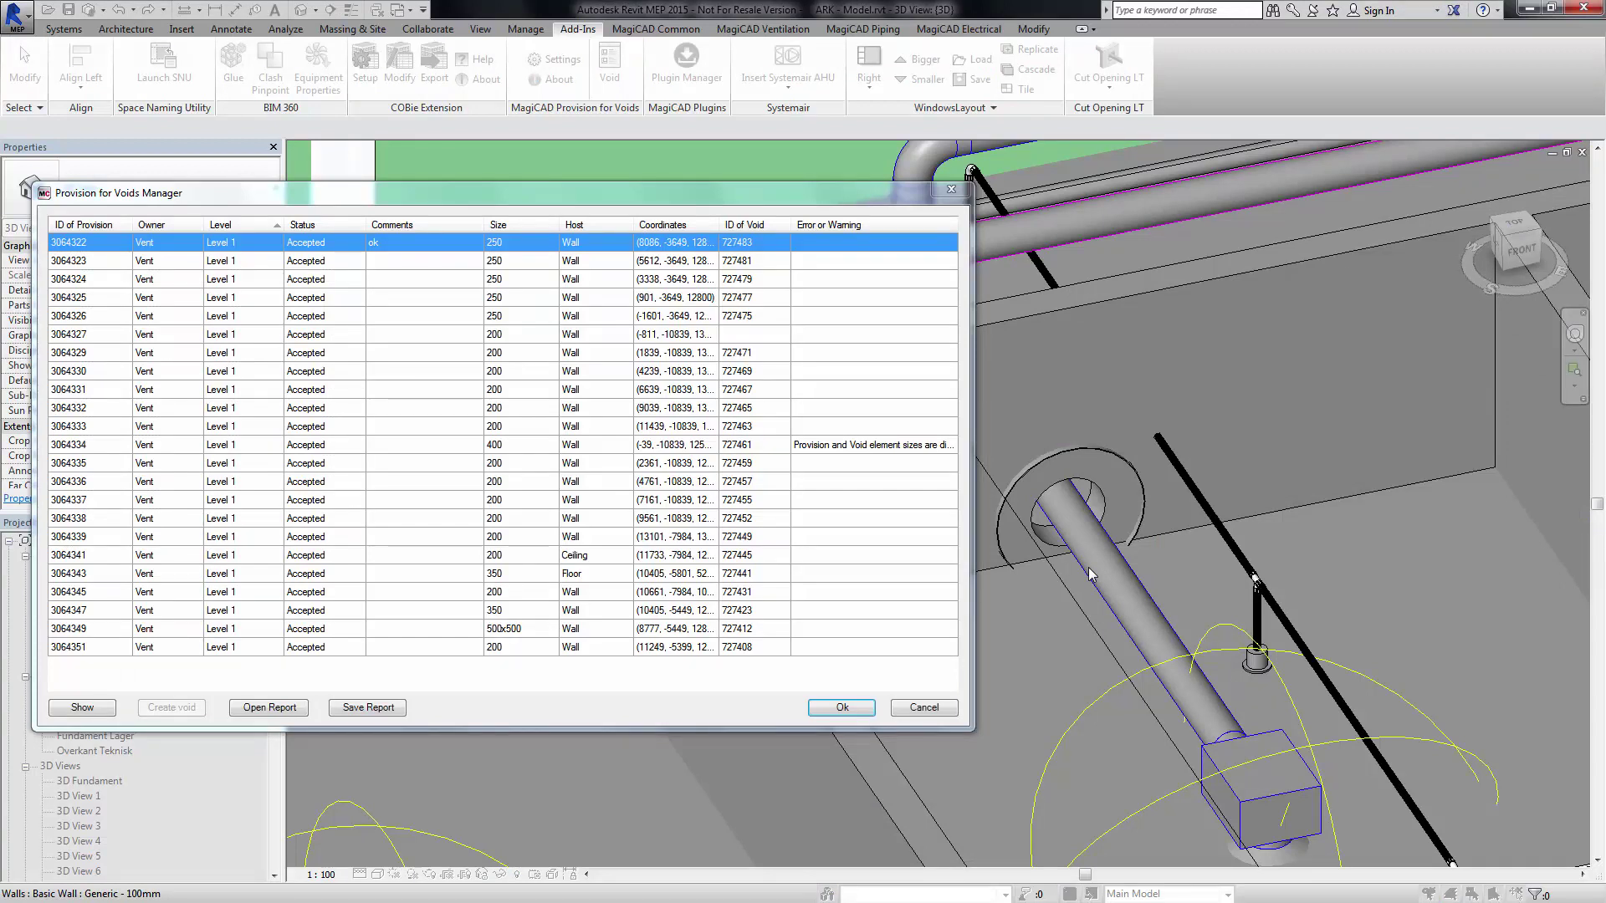
pyautogui.click(358, 444)
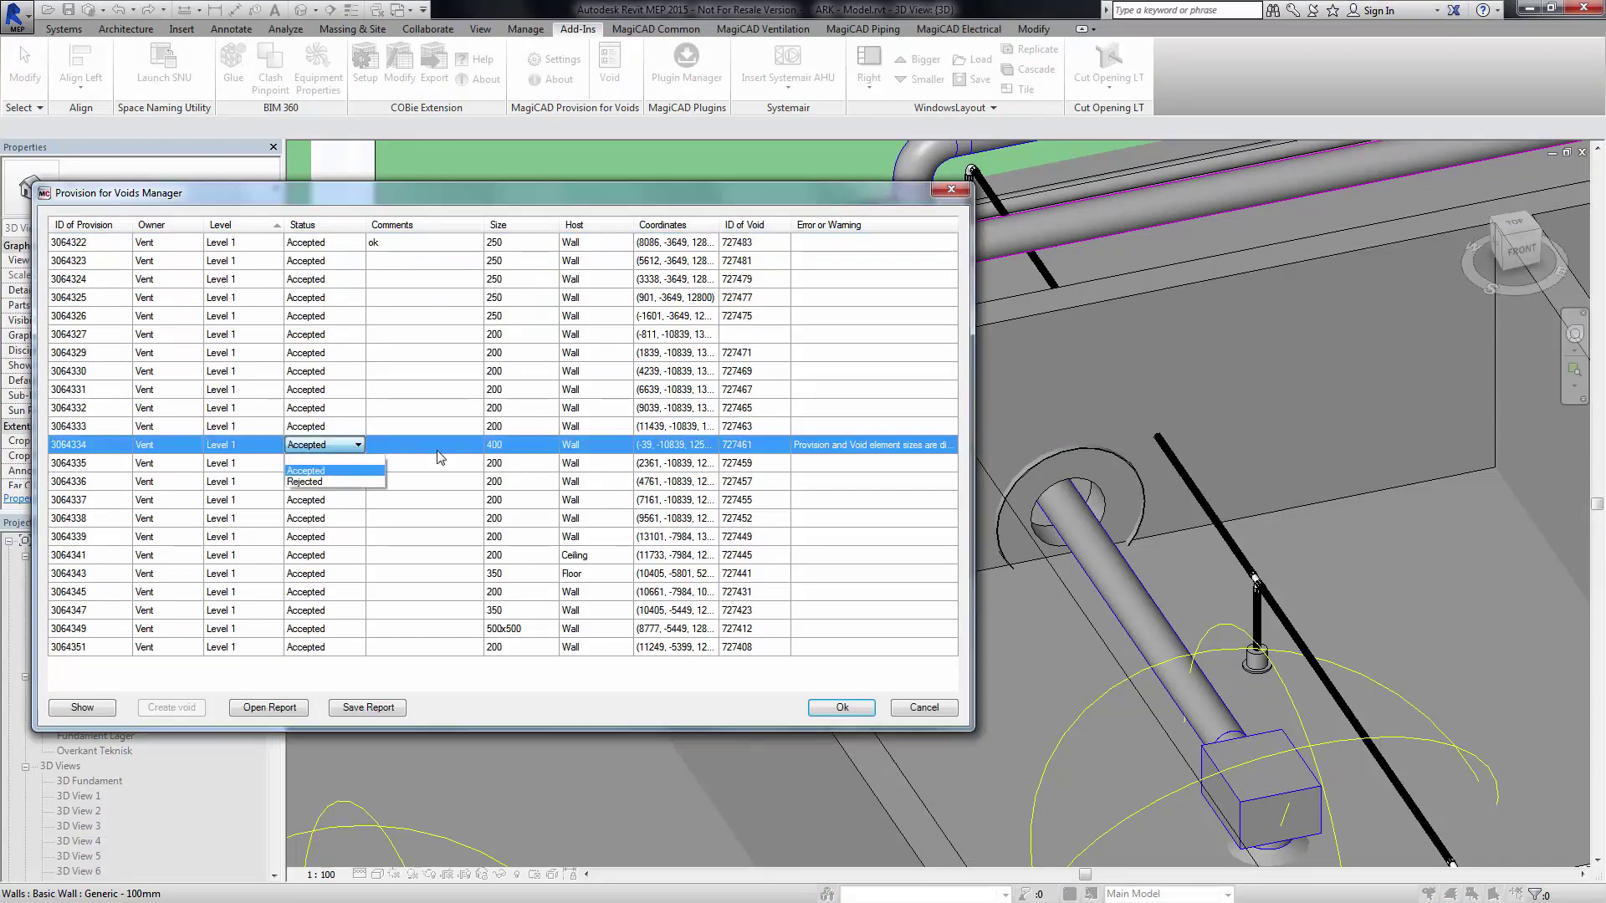
pyautogui.click(851, 455)
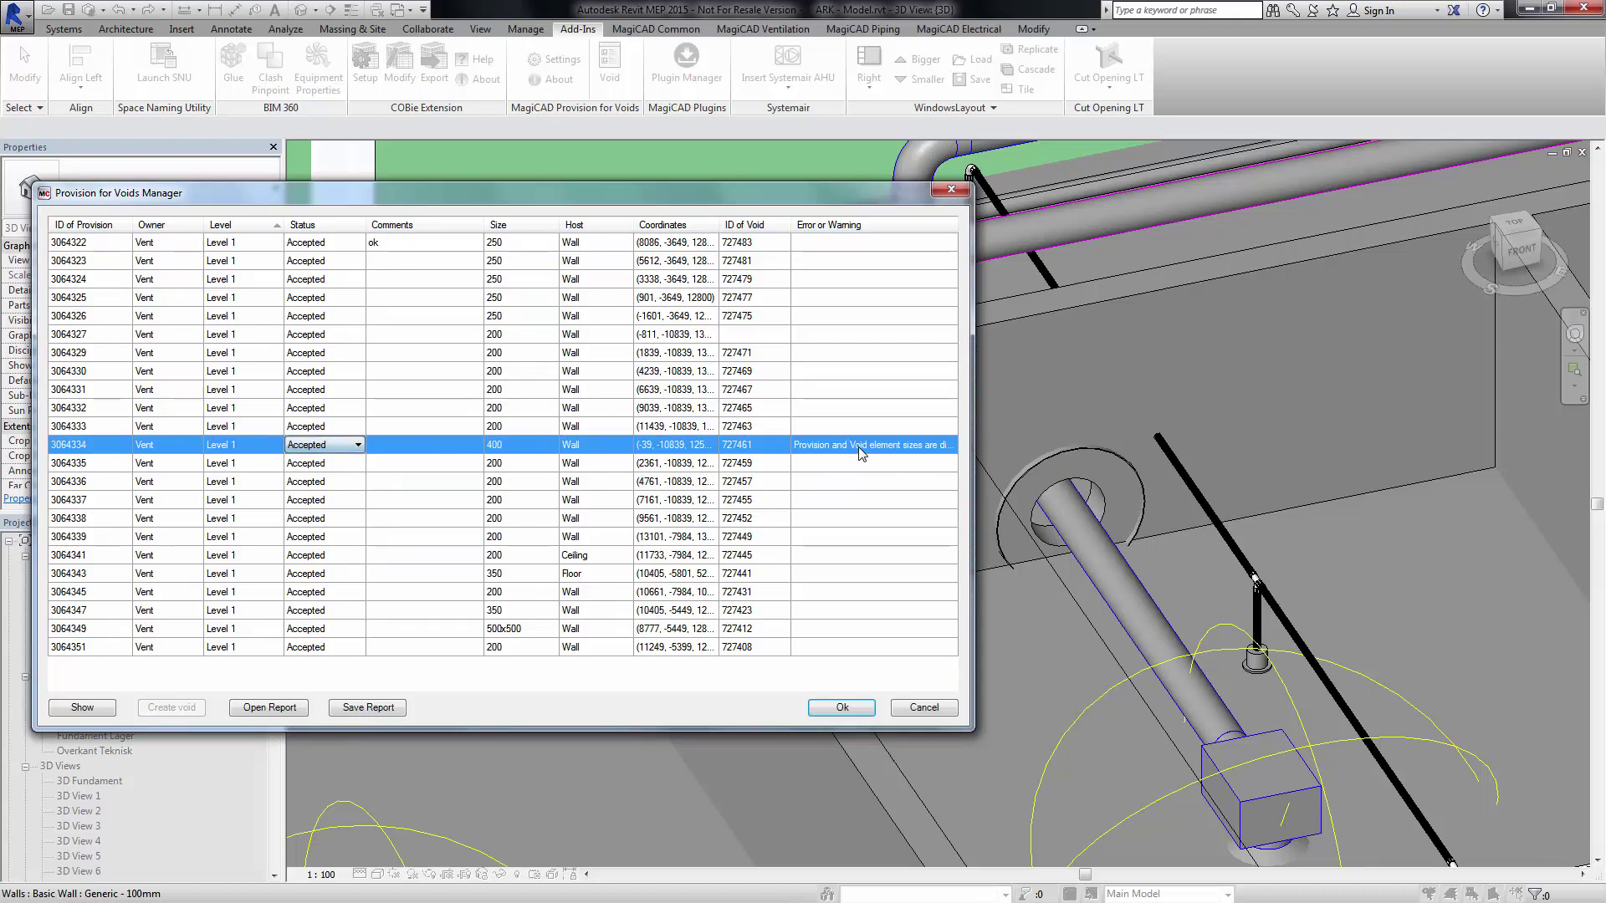